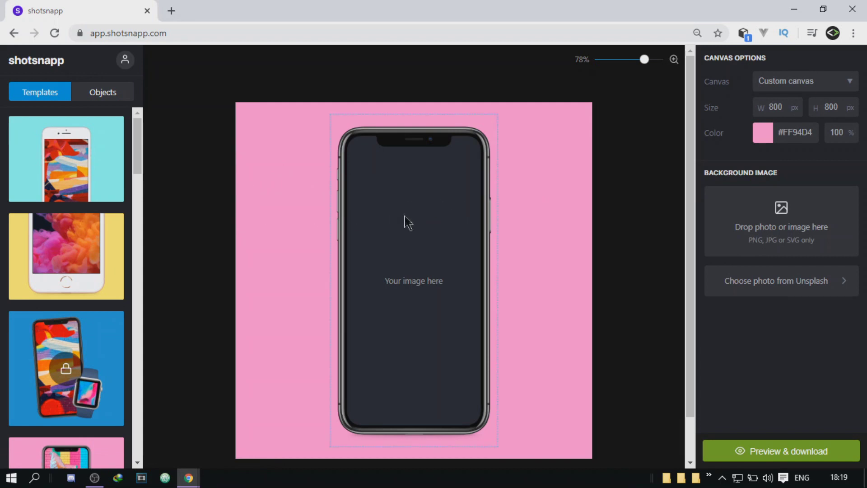
# Select the iPhone X mockup on the canvas to show its image, phone and options settings.
pyautogui.click(404, 215)
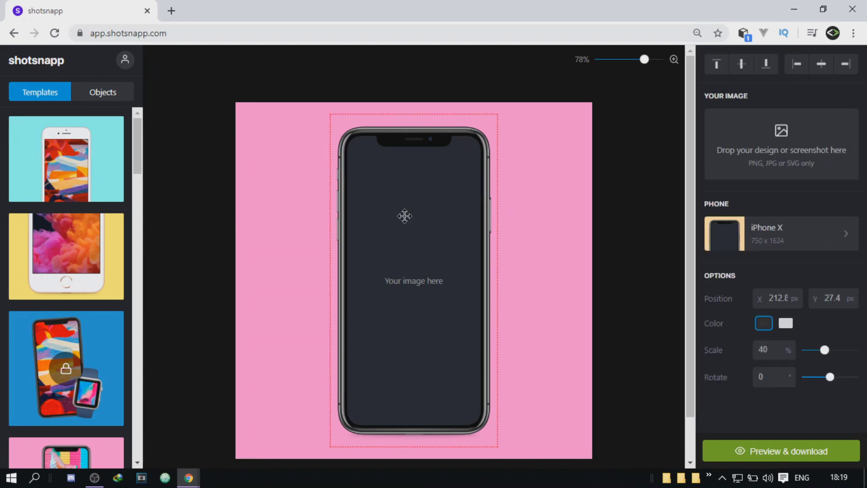
# Load the 'aaaa' Easter-egg basket image into the phone screen.
pyautogui.click(762, 158)
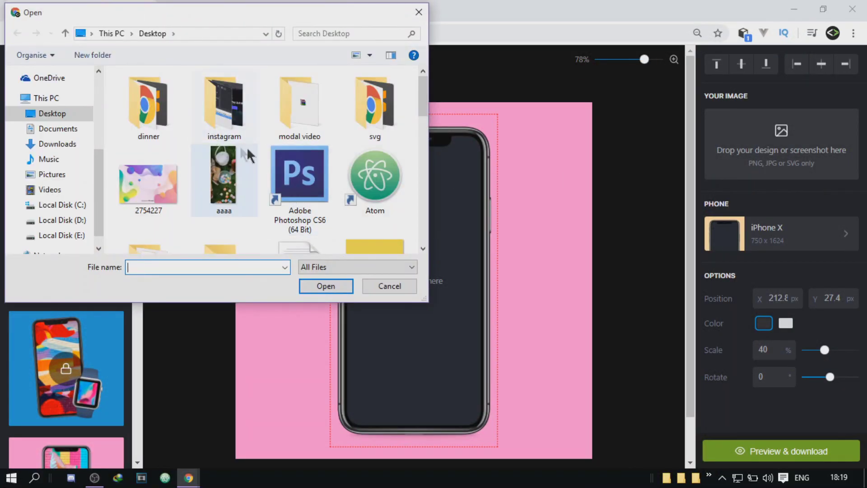
pyautogui.click(207, 189)
pyautogui.click(316, 286)
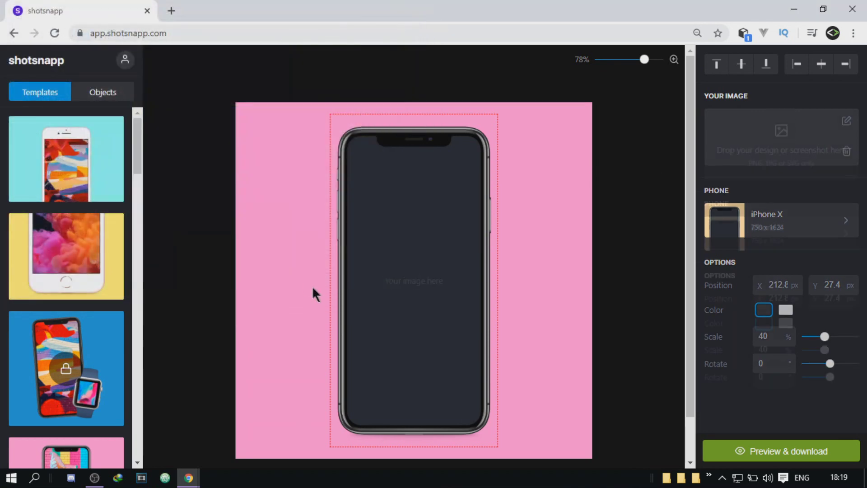
# Try the iPhone SE, 8 and XS models, settling on Galaxy S8.
pyautogui.click(776, 220)
pyautogui.click(749, 120)
pyautogui.click(766, 170)
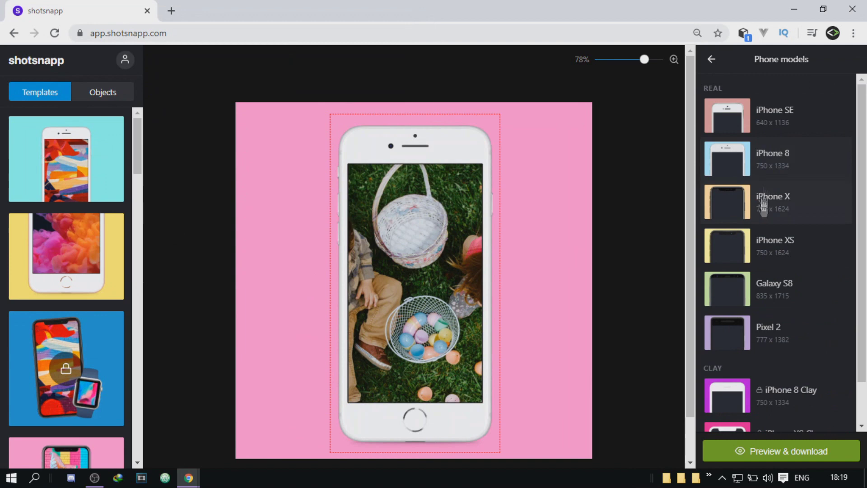
pyautogui.click(763, 244)
pyautogui.click(762, 289)
pyautogui.click(645, 206)
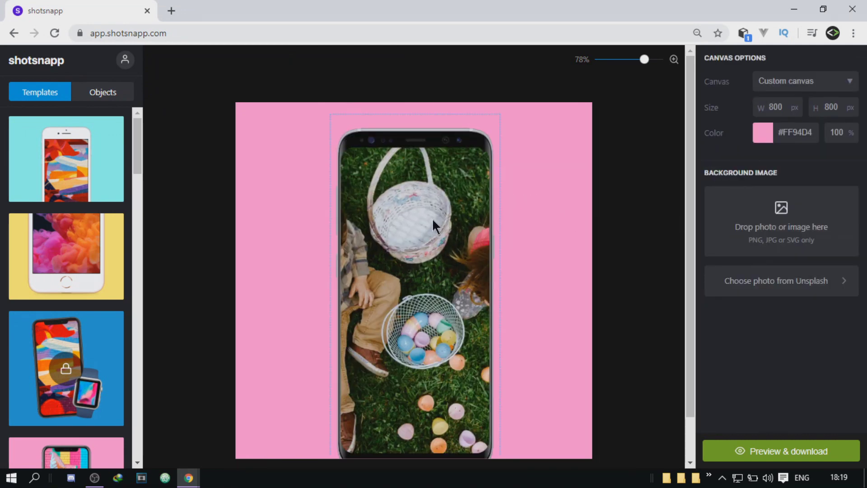
# Nudge the Galaxy S8 upward on the canvas and tilt it 1°.
pyautogui.moveTo(439, 251)
pyautogui.mouseDown()
pyautogui.moveTo(439, 283)
pyautogui.moveTo(445, 264)
pyautogui.moveTo(425, 257)
pyautogui.moveTo(440, 236)
pyautogui.mouseUp()
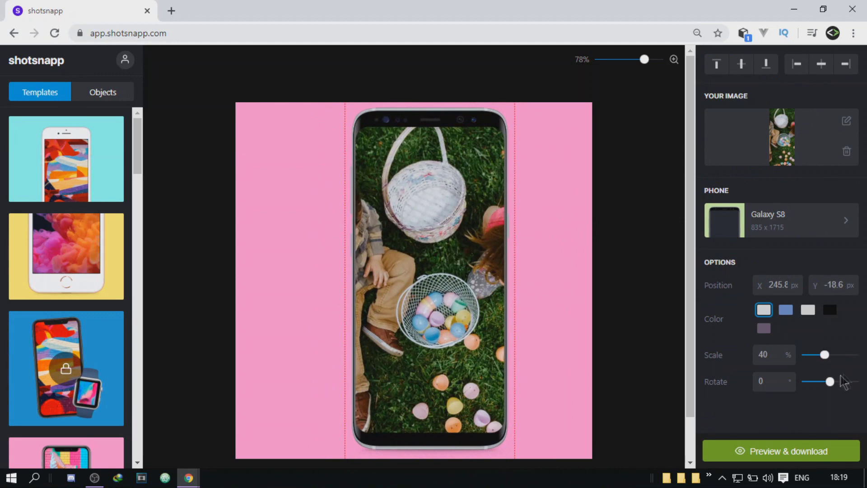
pyautogui.moveTo(830, 381); pyautogui.dragTo(829, 384)
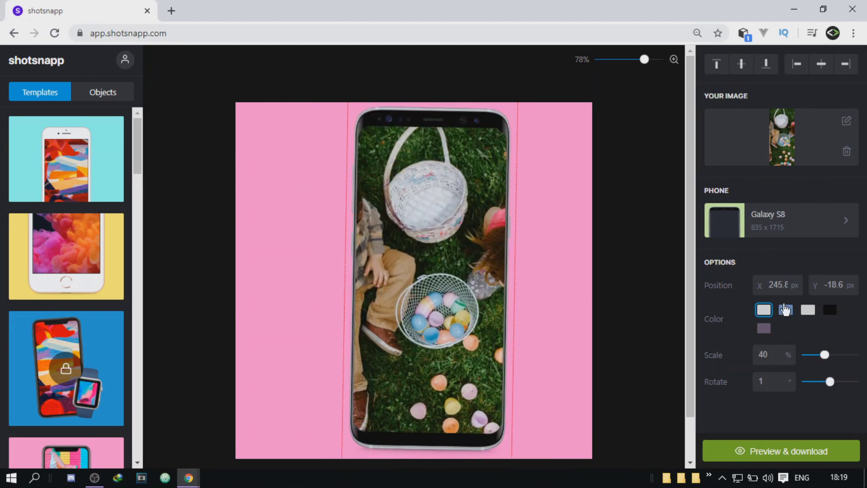
pyautogui.click(554, 209)
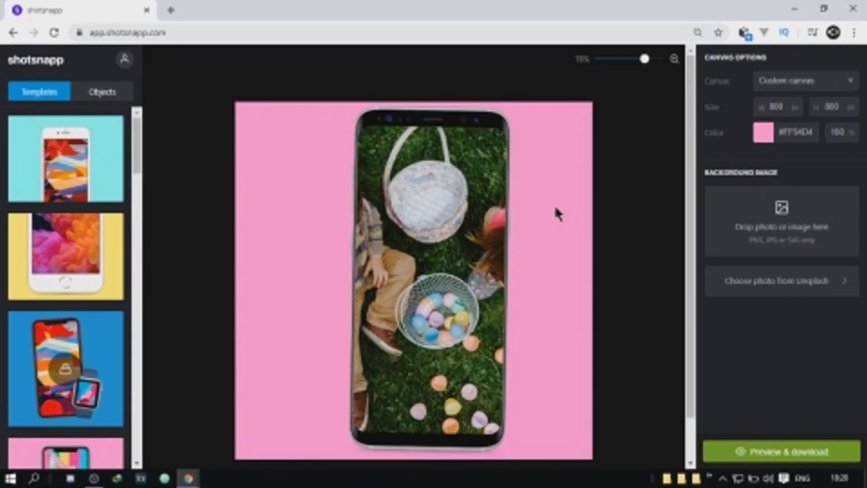
# Try blue, purple and green presets, then set the canvas colour to light green #b8e986.
pyautogui.click(769, 140)
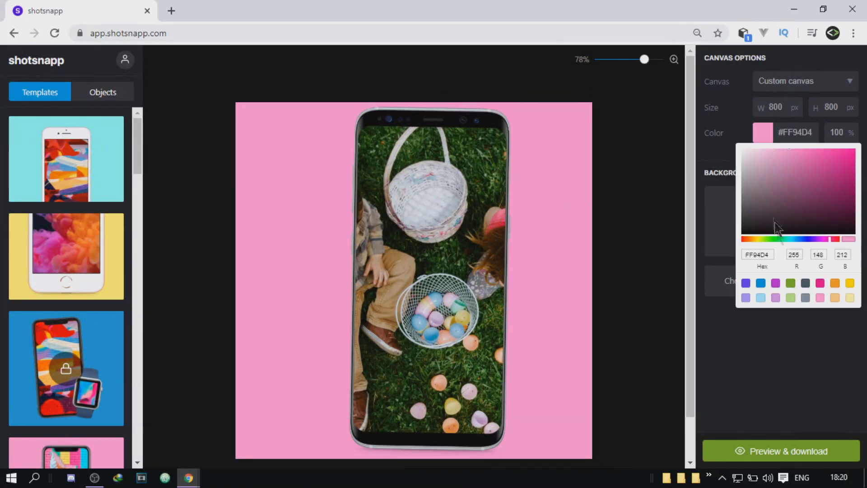
pyautogui.click(760, 283)
pyautogui.click(775, 284)
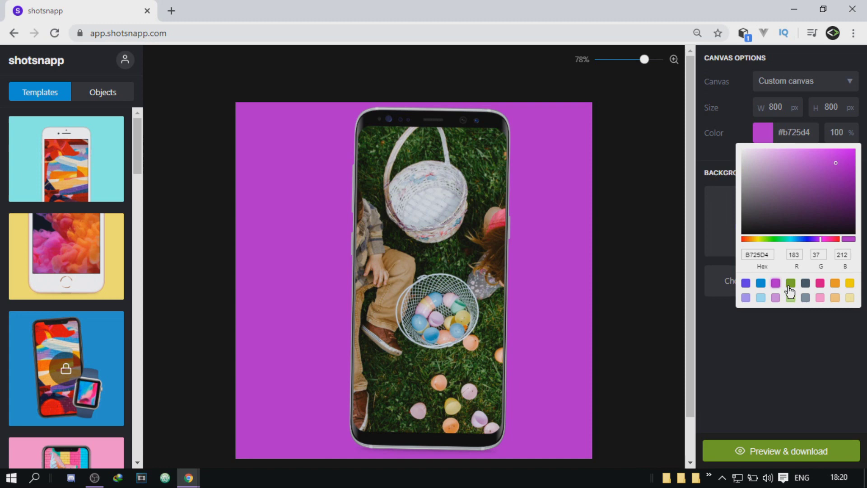
pyautogui.click(790, 284)
pyautogui.click(790, 298)
pyautogui.click(672, 262)
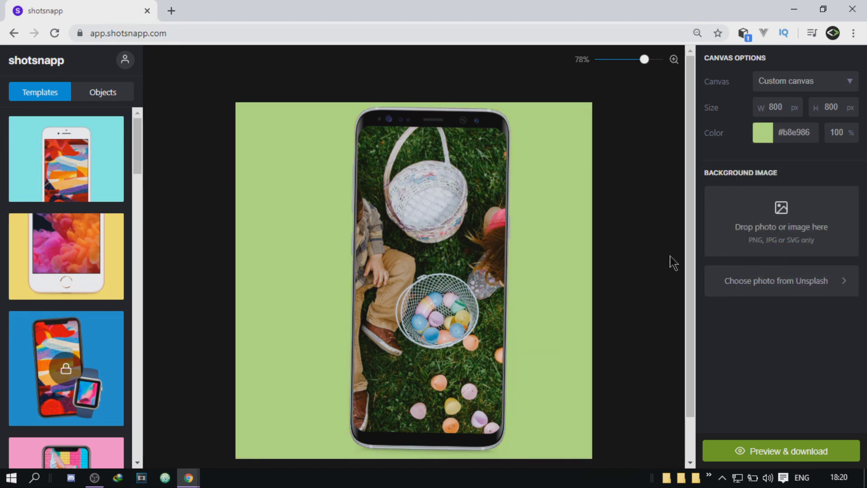
# Set the colourful bubbles image as the canvas background and browse down the Templates list.
pyautogui.click(765, 233)
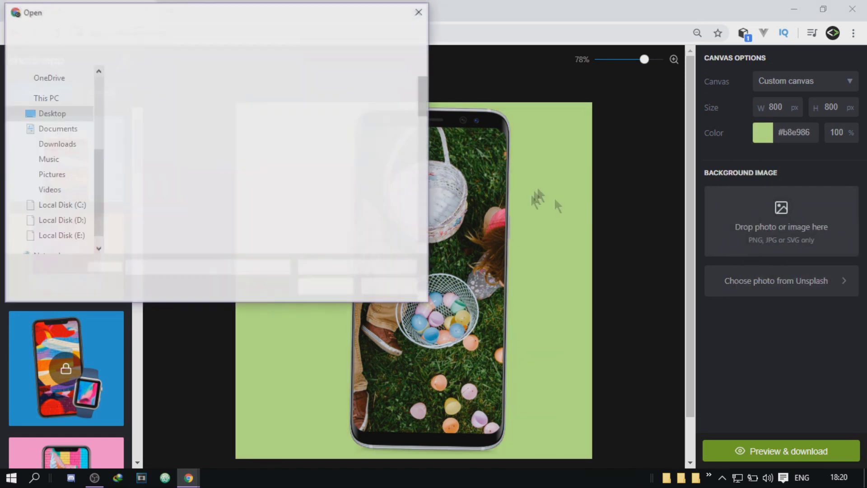
pyautogui.click(145, 194)
pyautogui.click(329, 287)
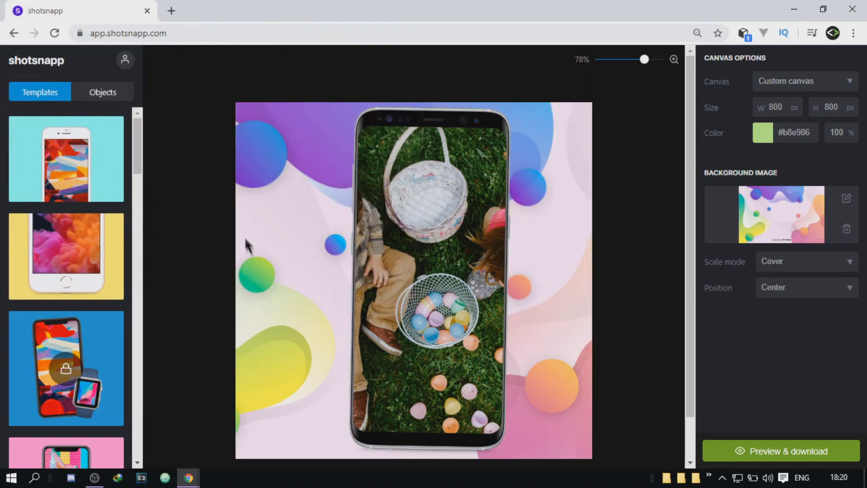
pyautogui.scroll(-2, 49, 203)
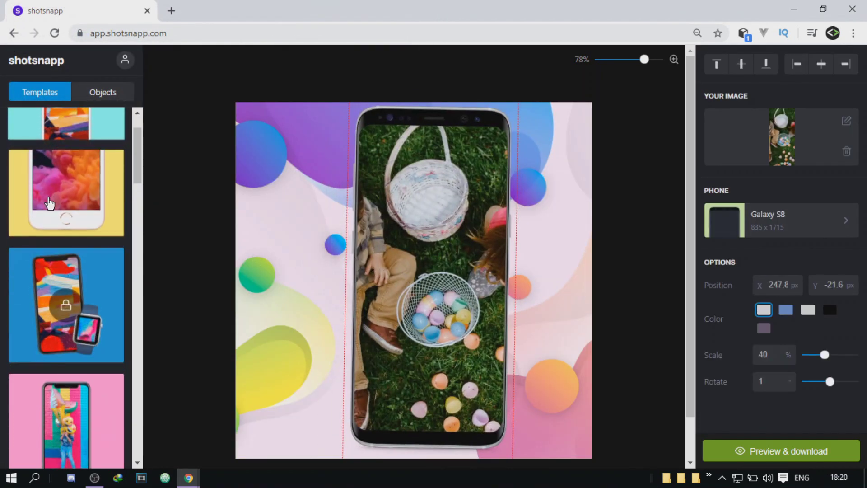
pyautogui.scroll(-4, 53, 181)
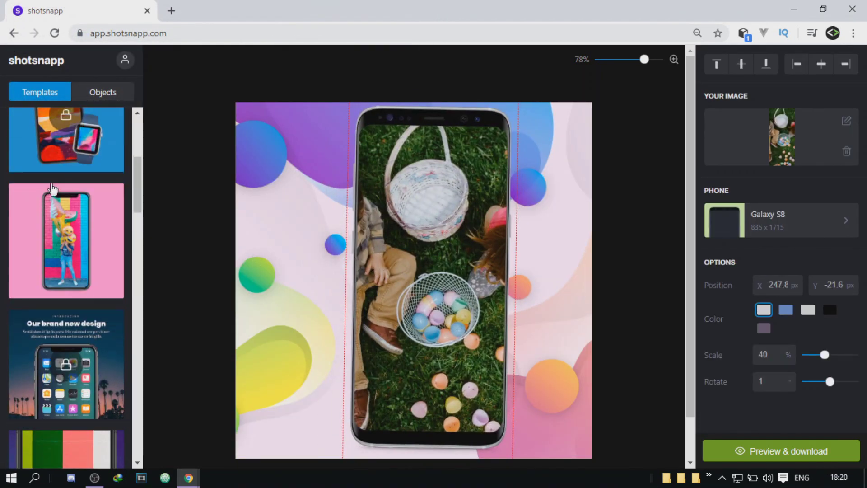
pyautogui.scroll(-8, 53, 189)
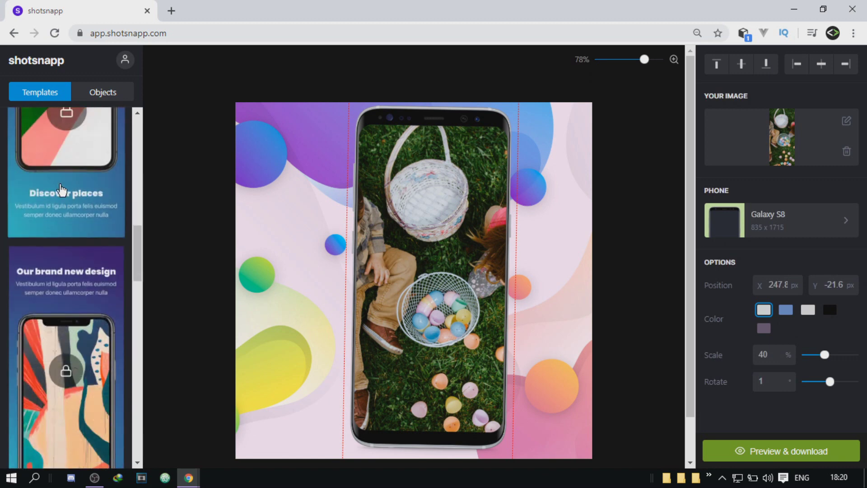
pyautogui.scroll(-10, 61, 190)
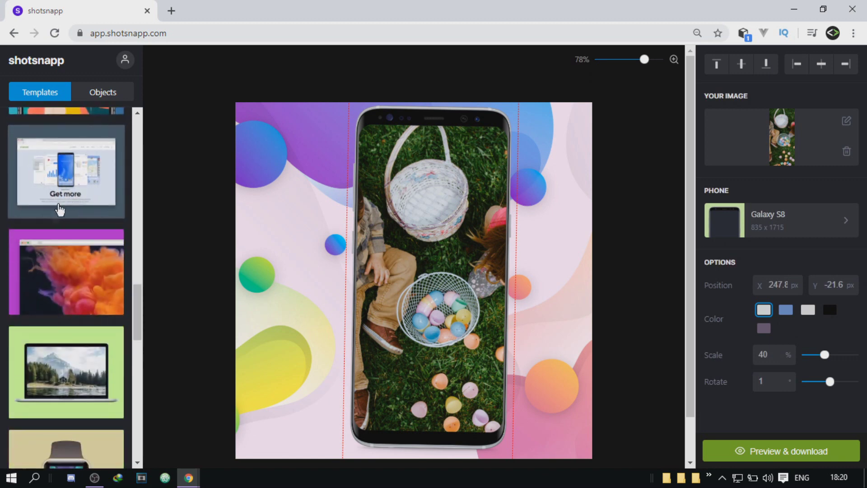
pyautogui.scroll(-3, 27, 225)
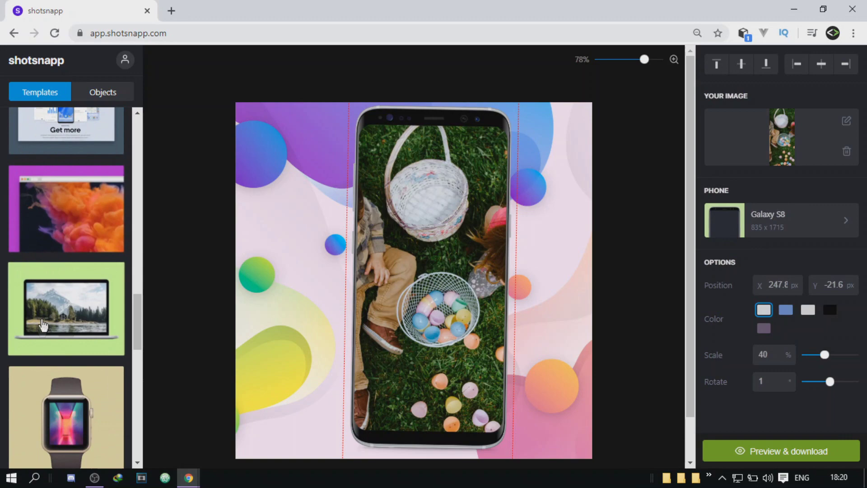
pyautogui.scroll(-9, 54, 312)
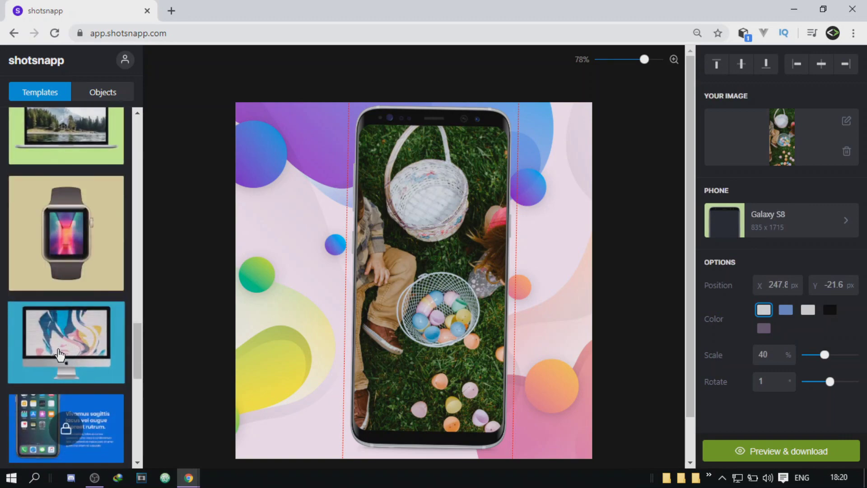
# Load the iMac mockup template and swap its display to Dell UltraSharp, then Apple Thunderbolt.
pyautogui.click(59, 355)
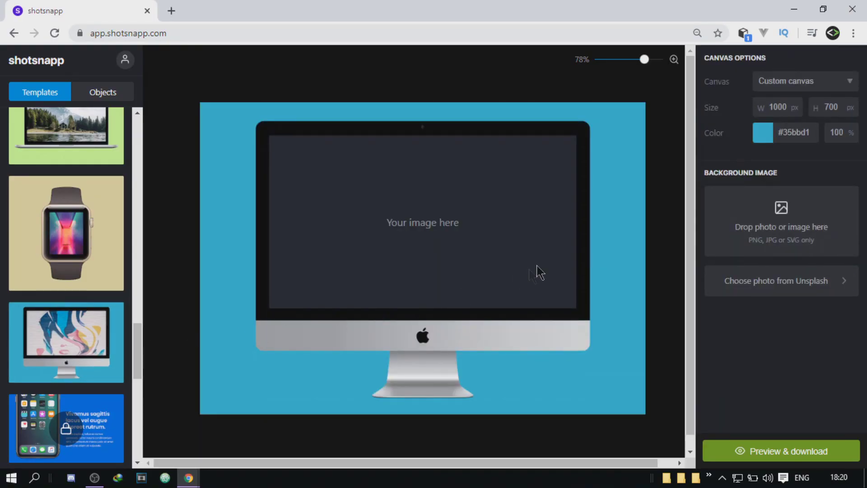
pyautogui.click(559, 202)
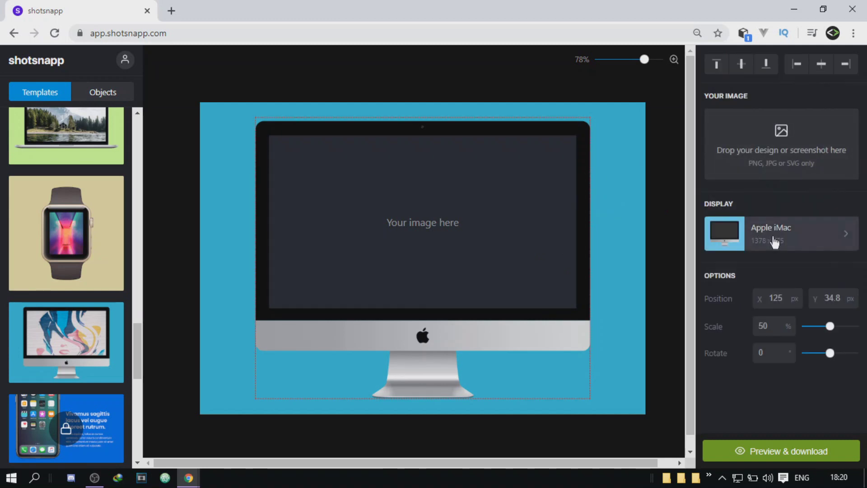
pyautogui.click(769, 245)
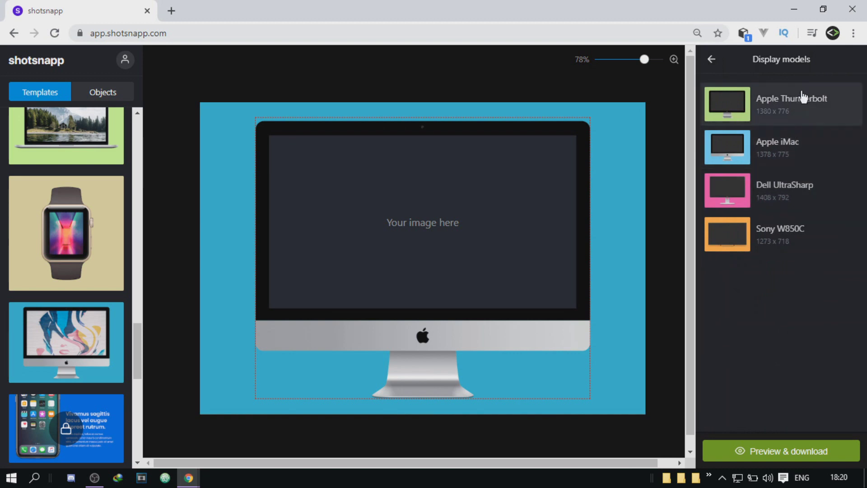
pyautogui.click(766, 201)
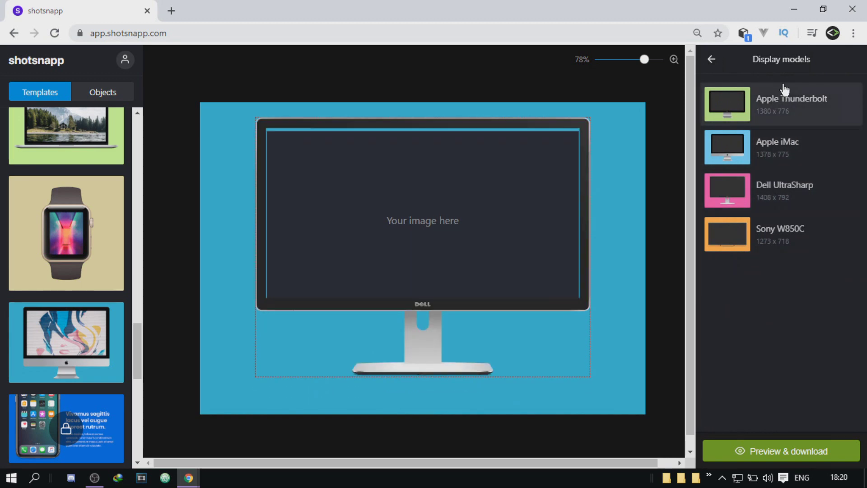
pyautogui.click(784, 89)
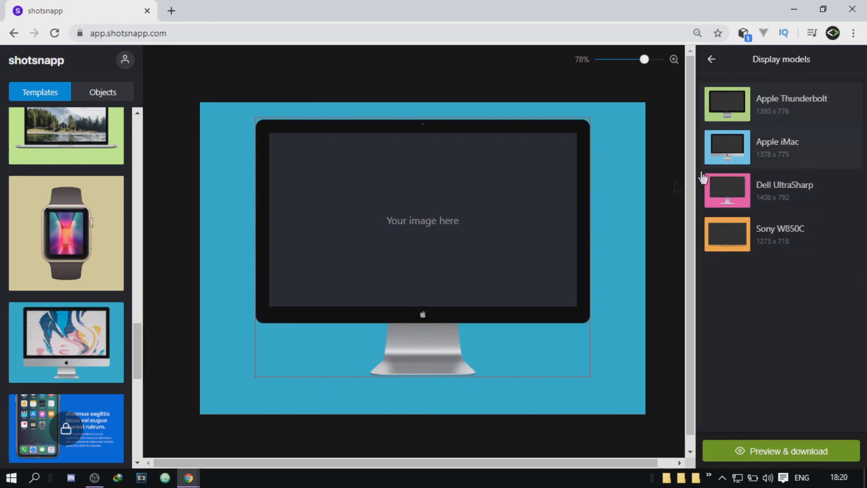
# Try the smartwatch and laptop templates, then settle on the browser-window template on its #405562 canvas.
pyautogui.click(30, 257)
pyautogui.scroll(3, 67, 248)
pyautogui.click(118, 222)
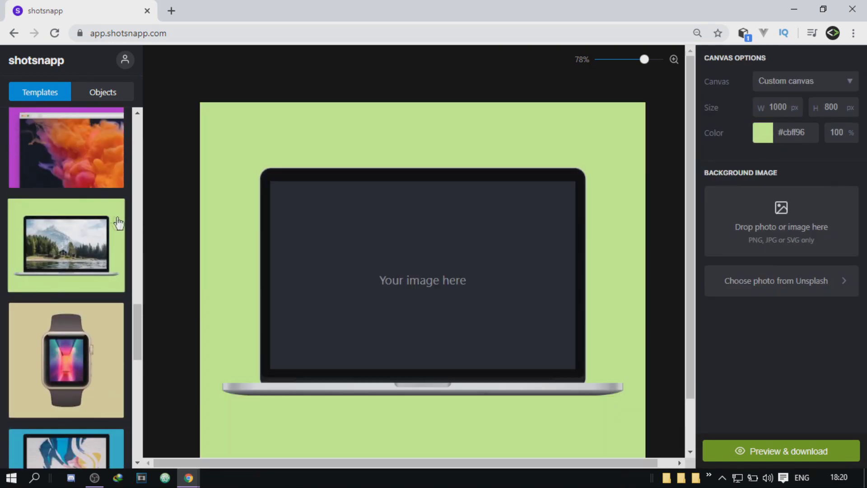
pyautogui.scroll(5, 90, 226)
pyautogui.click(55, 333)
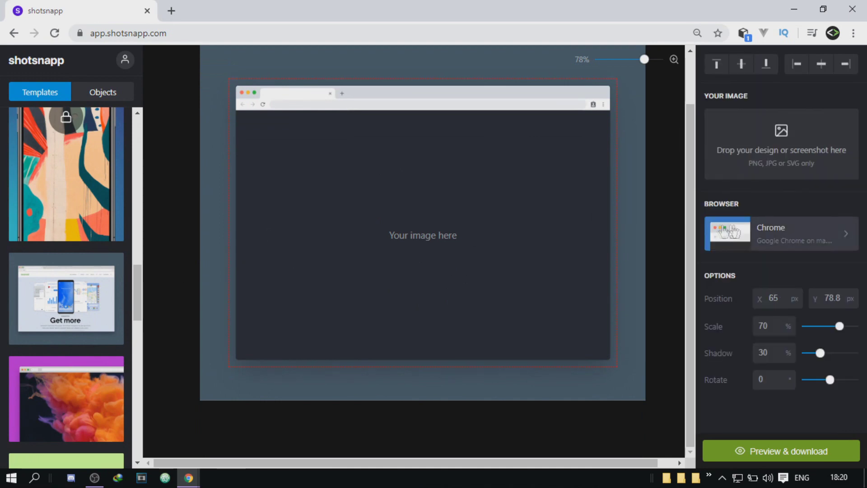
pyautogui.click(729, 232)
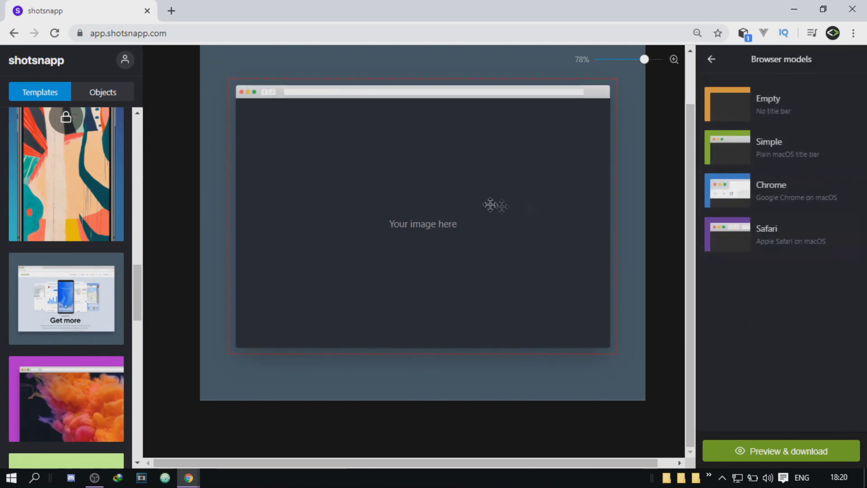
pyautogui.click(226, 189)
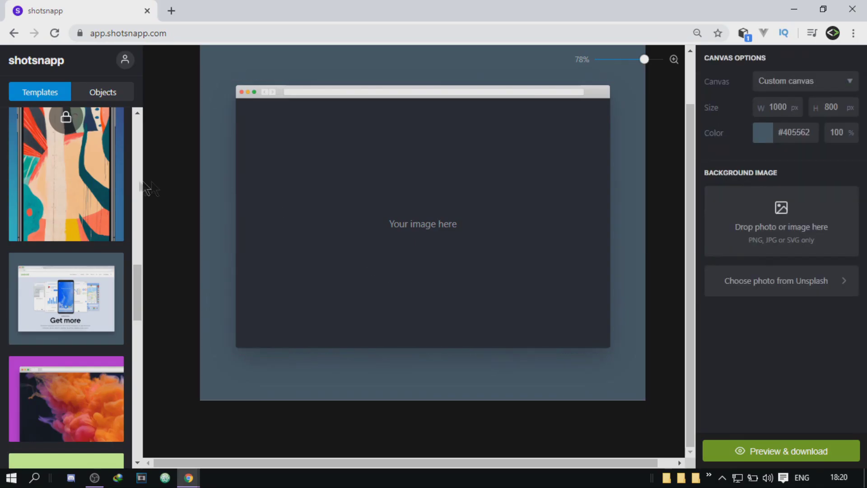
# Load Font Flipper's sample van image and add a 'ProMaker Dev' text box above the van.
pyautogui.click(784, 451)
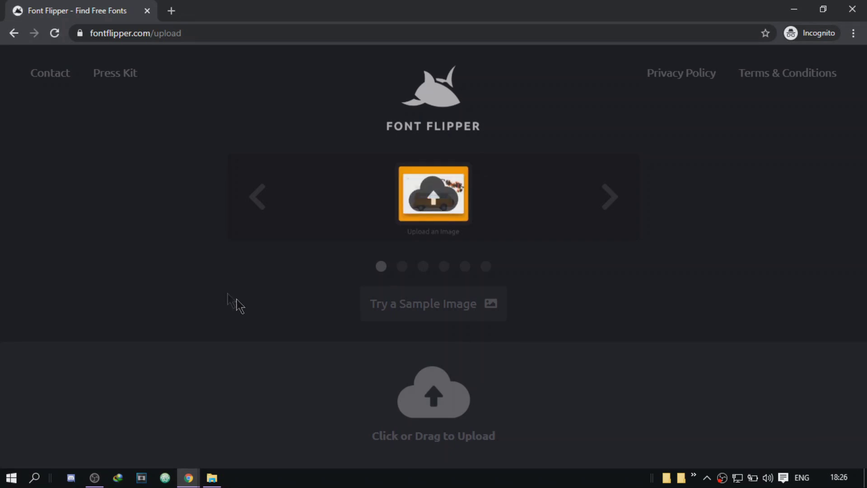
pyautogui.click(444, 312)
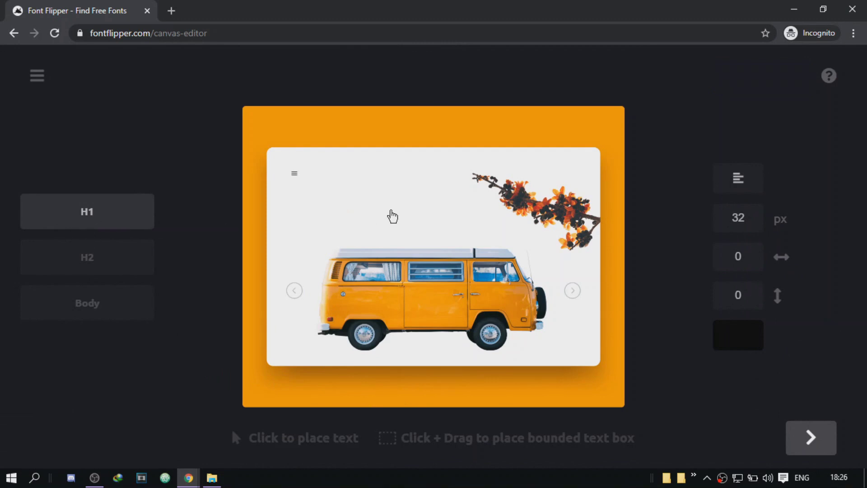
pyautogui.click(350, 217)
pyautogui.click(251, 436)
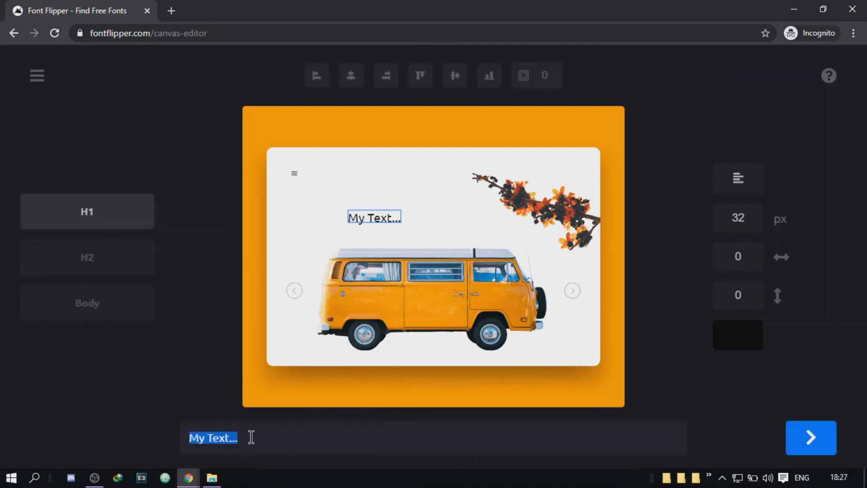
pyautogui.write('ProMaker Dev')
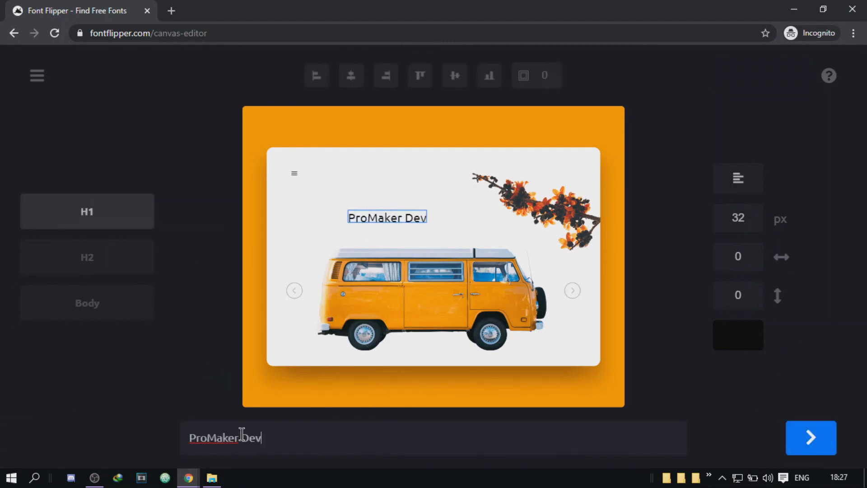
# Set the ProMaker Dev title to 45 px and move it further left on the card.
pyautogui.click(719, 211)
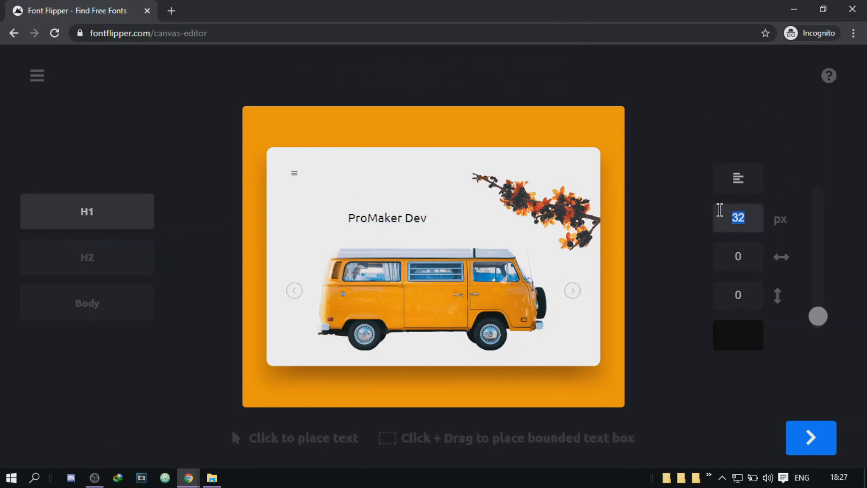
pyautogui.write('45')
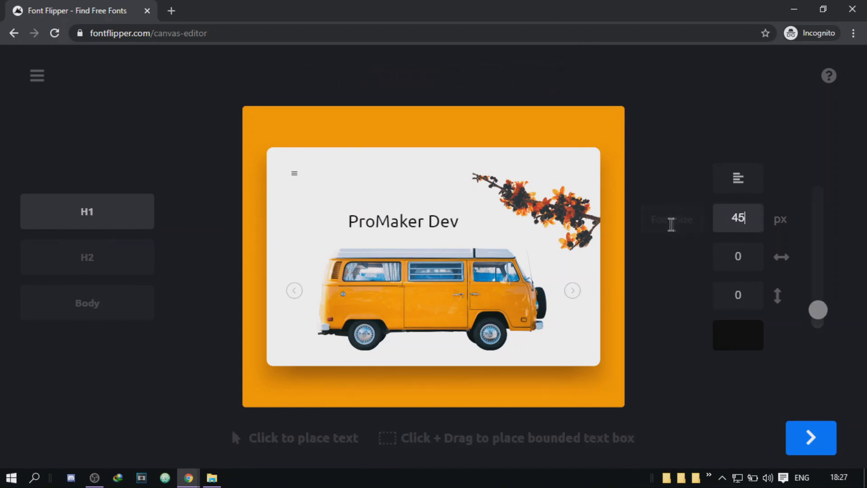
pyautogui.moveTo(365, 225); pyautogui.dragTo(314, 221)
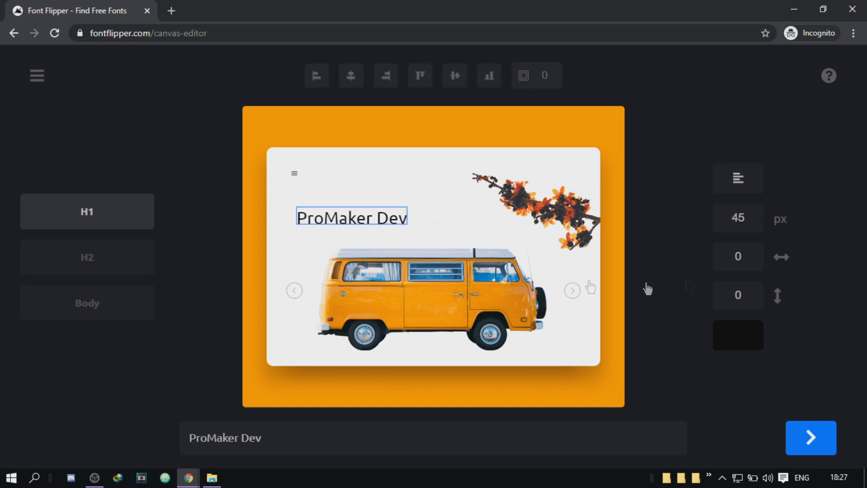
# Compare serif fonts on the ProMaker Dev title, rejecting two and liking one.
pyautogui.click(799, 434)
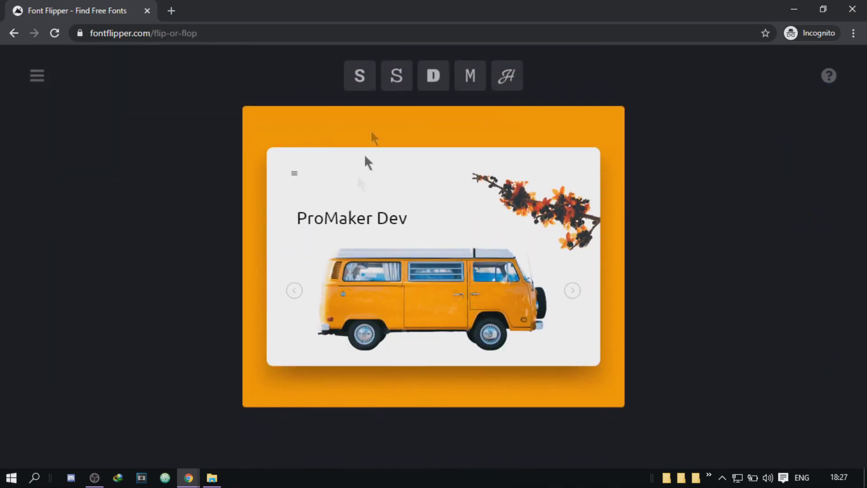
pyautogui.click(391, 85)
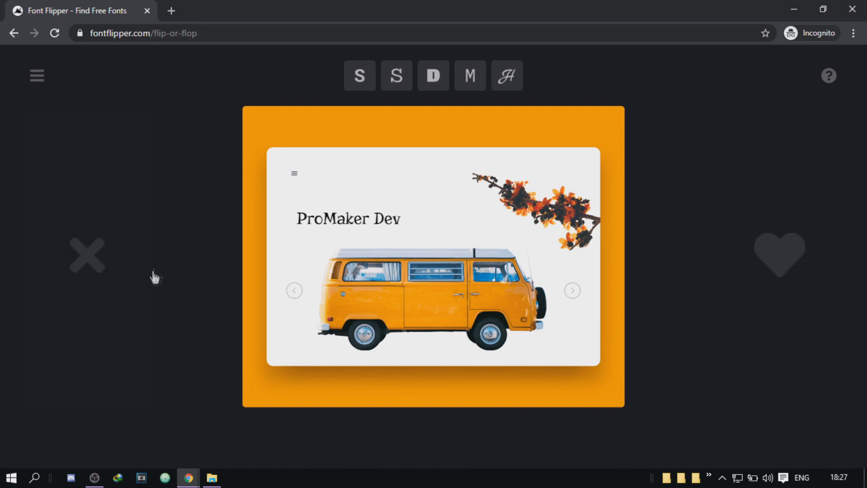
pyautogui.click(101, 277)
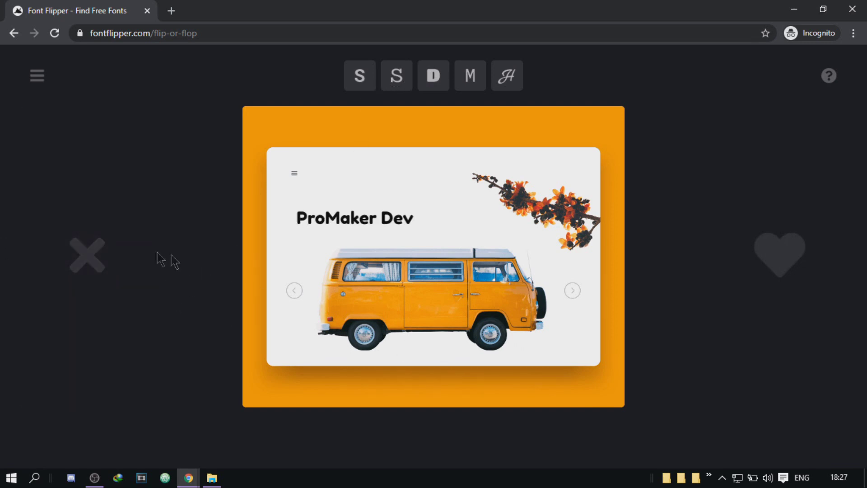
pyautogui.click(790, 262)
pyautogui.click(62, 271)
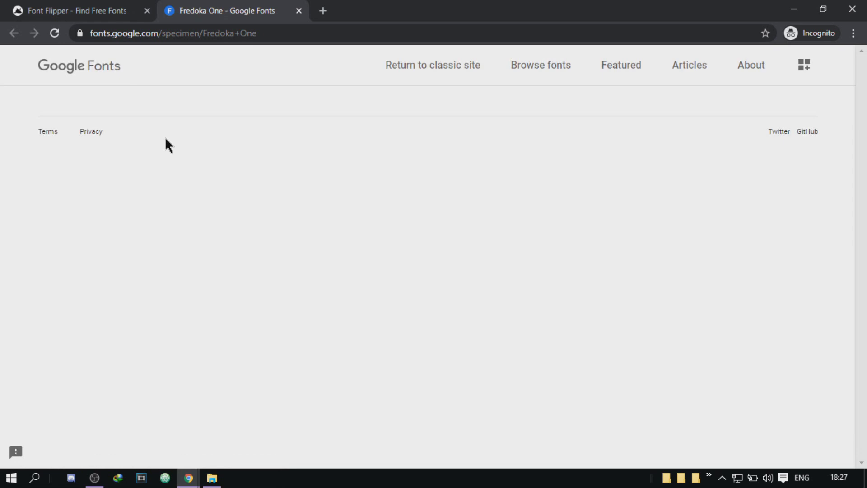
pyautogui.scroll(-3, 168, 145)
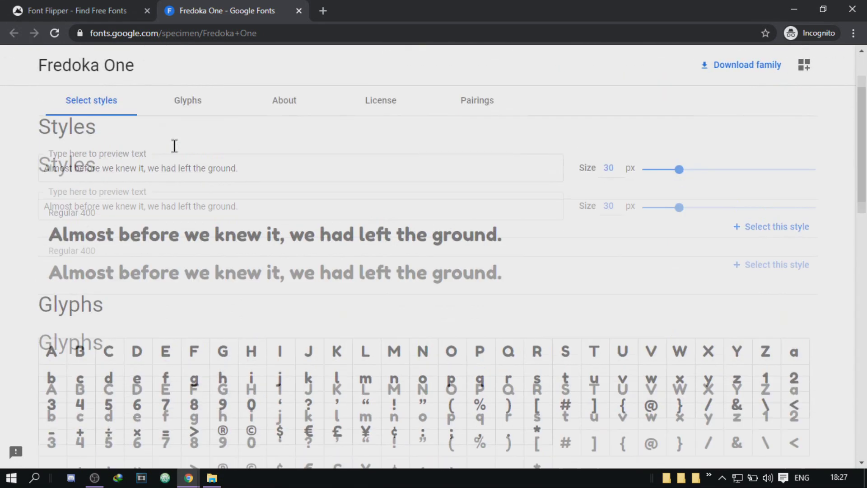
pyautogui.scroll(3, 174, 145)
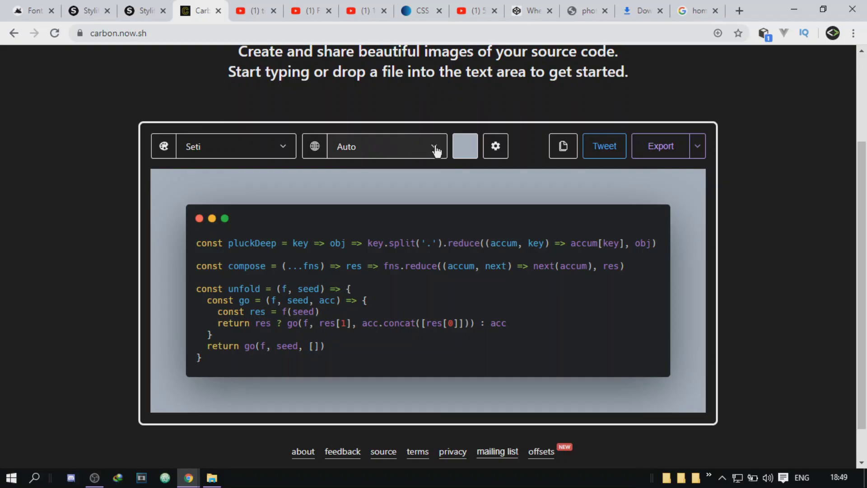
# Browse the code language list, leaving it set to Auto.
pyautogui.click(435, 147)
pyautogui.scroll(-3, 382, 234)
pyautogui.scroll(-8, 386, 253)
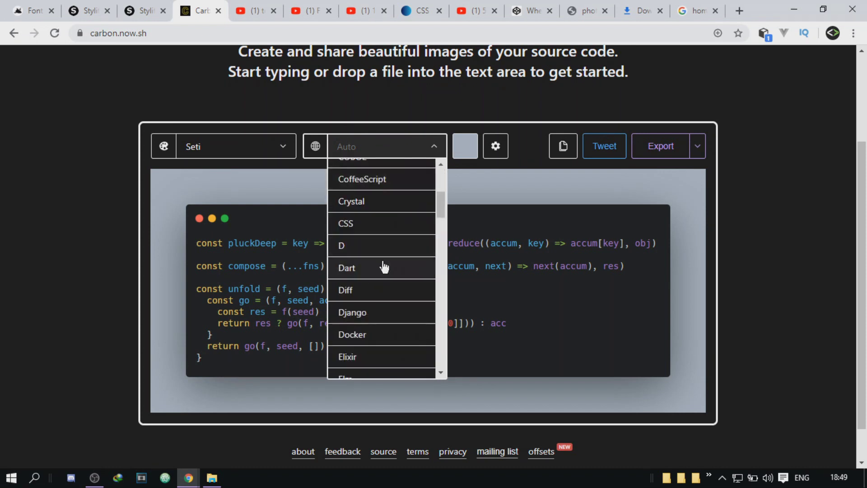
pyautogui.scroll(2, 382, 225)
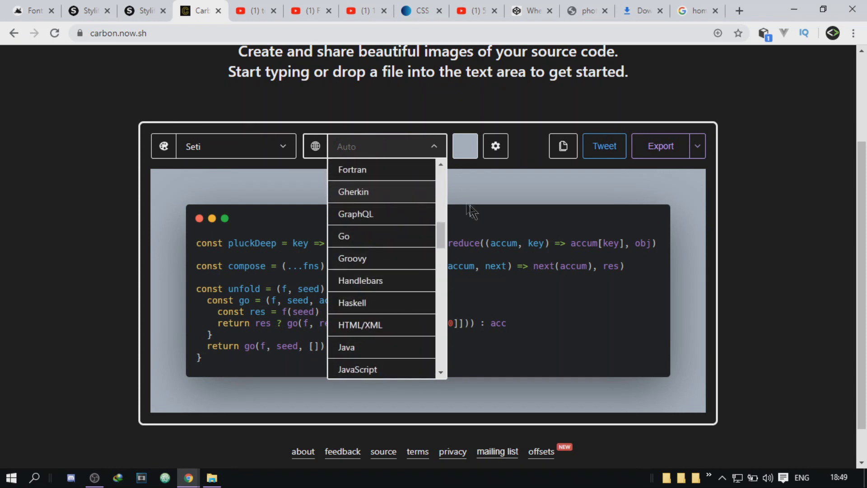
pyautogui.click(372, 147)
pyautogui.click(341, 147)
pyautogui.click(340, 147)
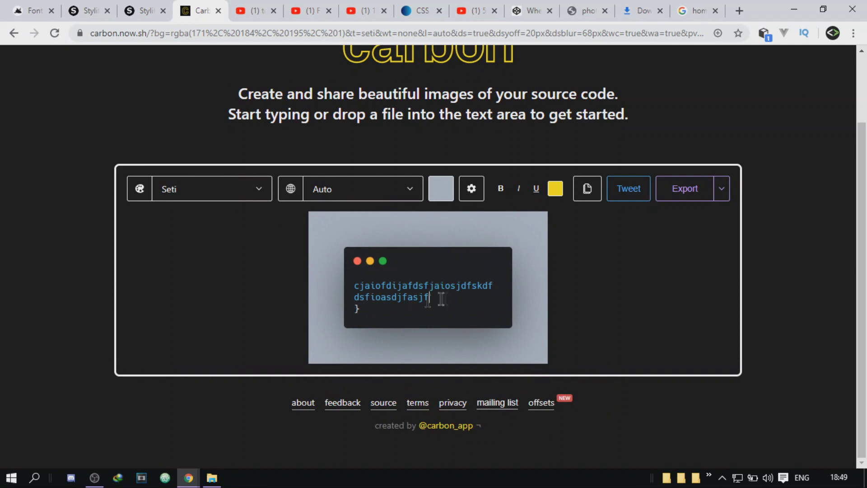
pyautogui.moveTo(438, 297); pyautogui.dragTo(353, 284)
pyautogui.write('/* Copy this @keyframes block to your CSS*/  @keyframes yourAnimation {      0.0%{  opacity: 0;       }      84.7%{  opacity: 1;       }  }  /* Add the animation: property to whichever element you want to animate */  #elementToAnimate{     animation: yourAnimation 3s ease  0s infinite  reverse  none; }')
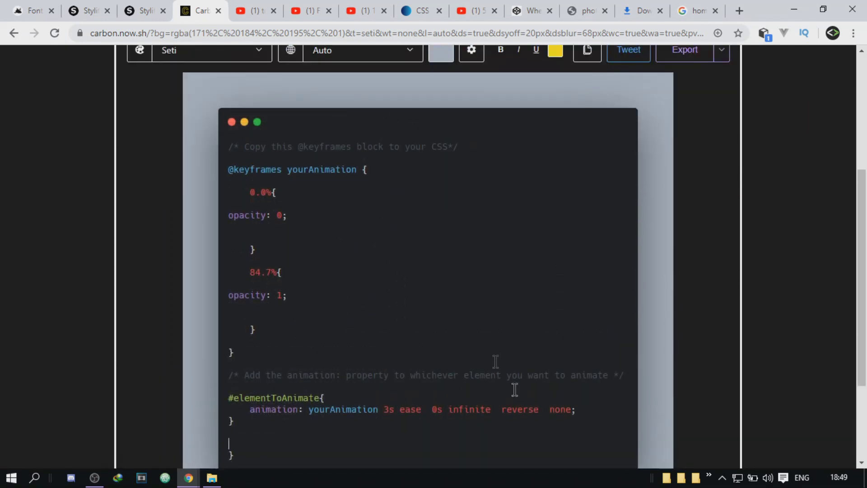
pyautogui.scroll(3, 505, 316)
pyautogui.click(709, 168)
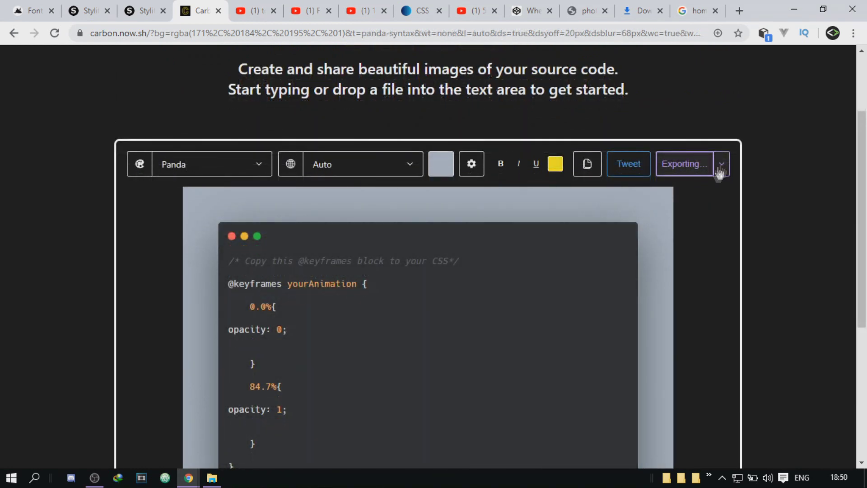
pyautogui.click(721, 168)
pyautogui.click(663, 250)
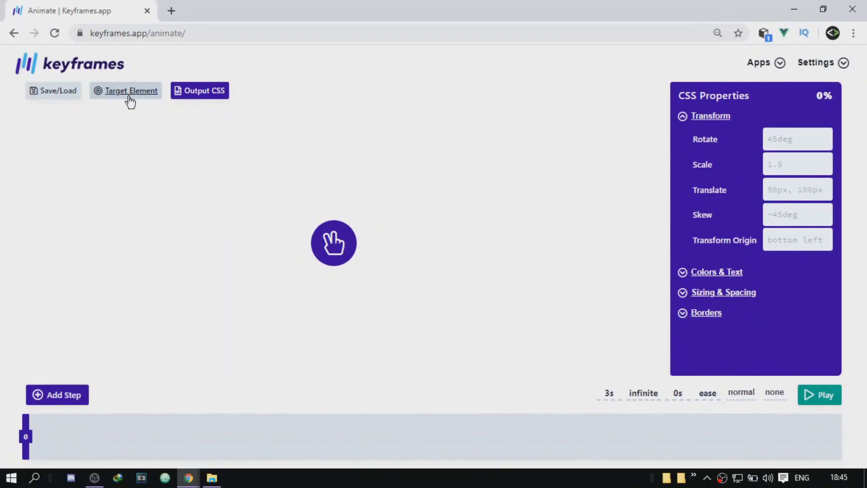
# Replace the hand icon markup with the ProMaker Dev h1 heading and delete all default circle CSS.
pyautogui.click(128, 94)
pyautogui.moveTo(213, 154); pyautogui.dragTo(42, 157)
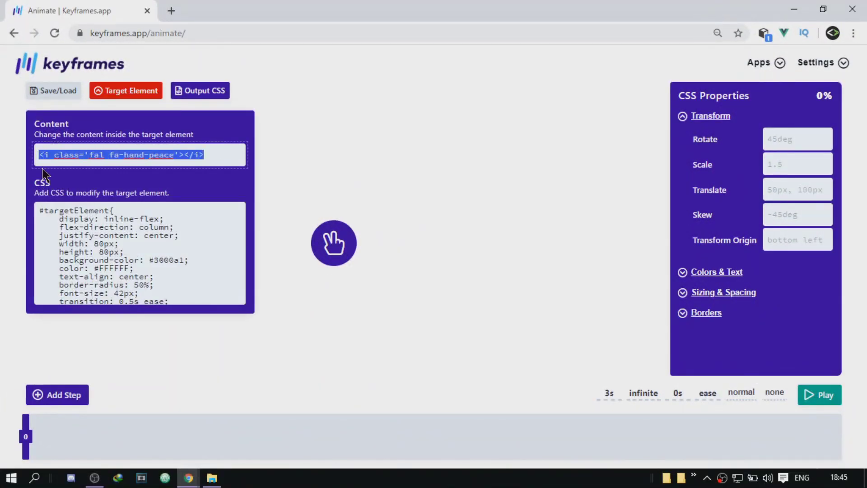
pyautogui.write('<h1> ProMaker Dev</h1>')
pyautogui.click(153, 274)
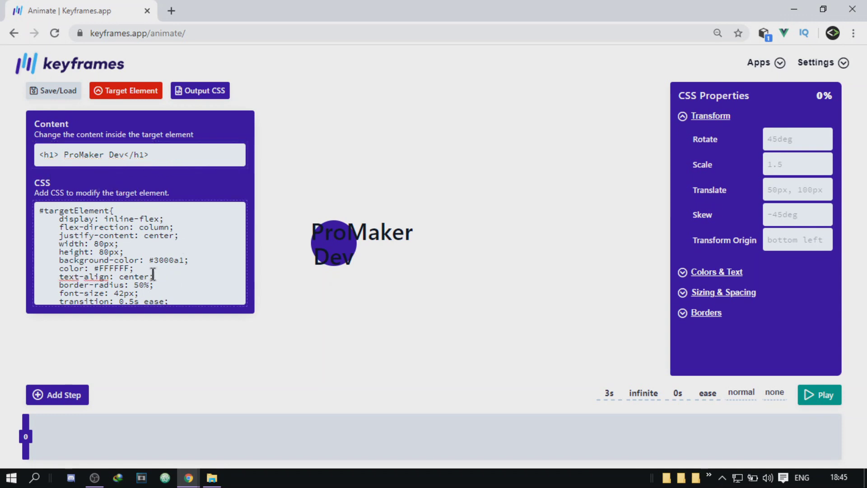
pyautogui.hotkey('ctrl', 'a')
pyautogui.scroll(-1, 167, 260)
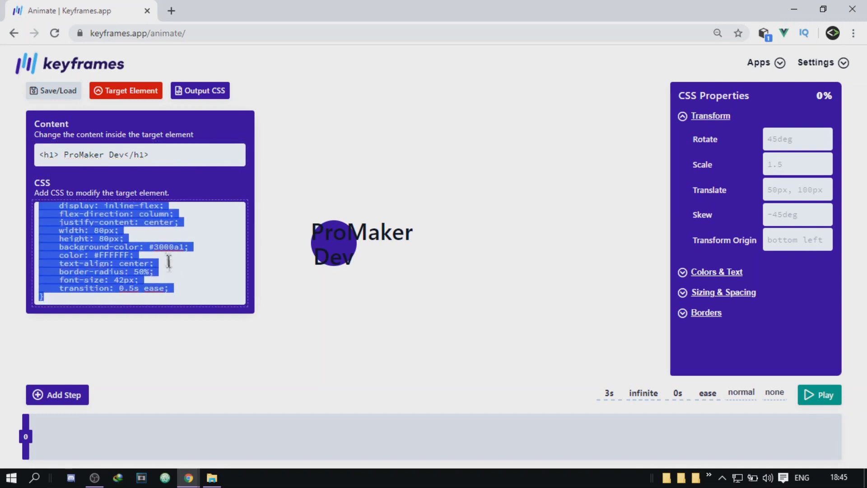
pyautogui.press('BackSpace')
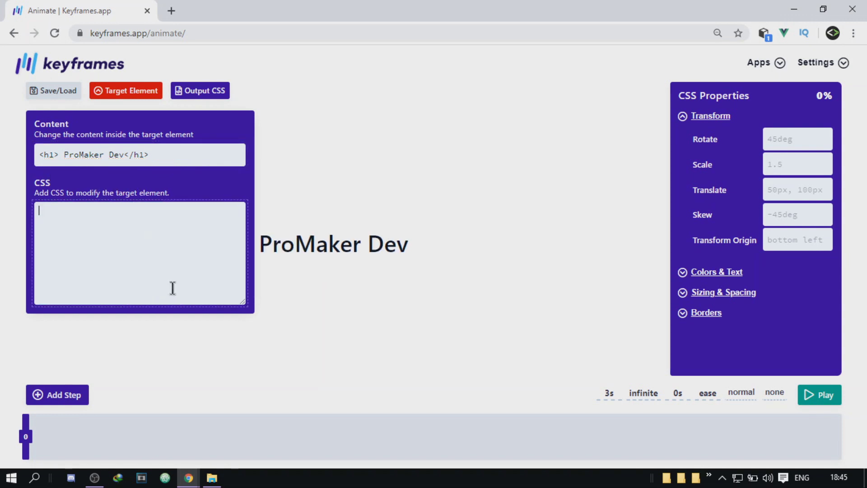
pyautogui.click(135, 93)
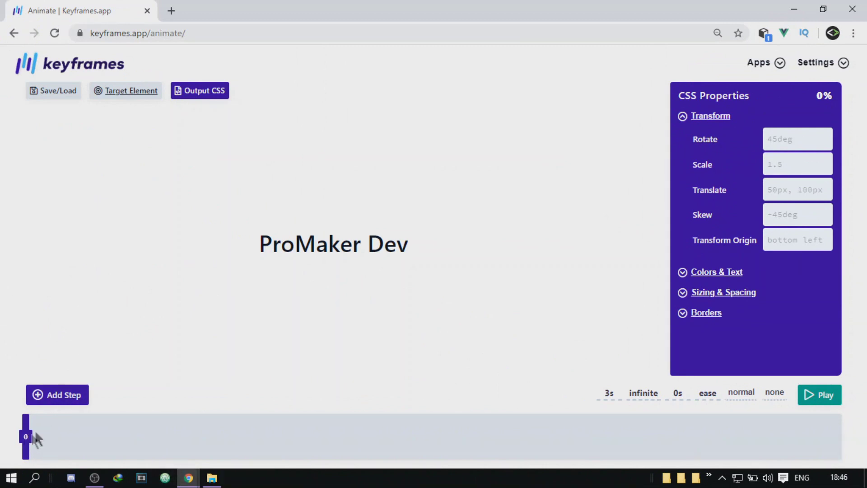
# Add an 85% keyframe step and give the 0% step opacity 0.
pyautogui.click(55, 395)
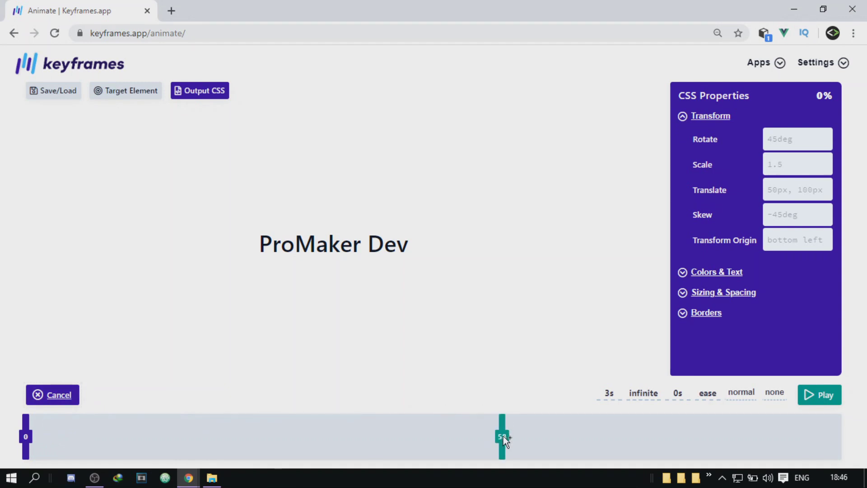
pyautogui.click(716, 436)
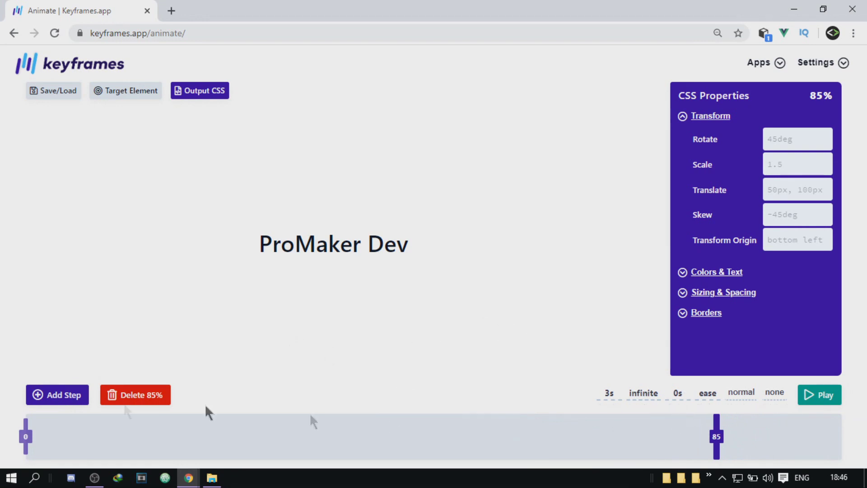
pyautogui.click(27, 436)
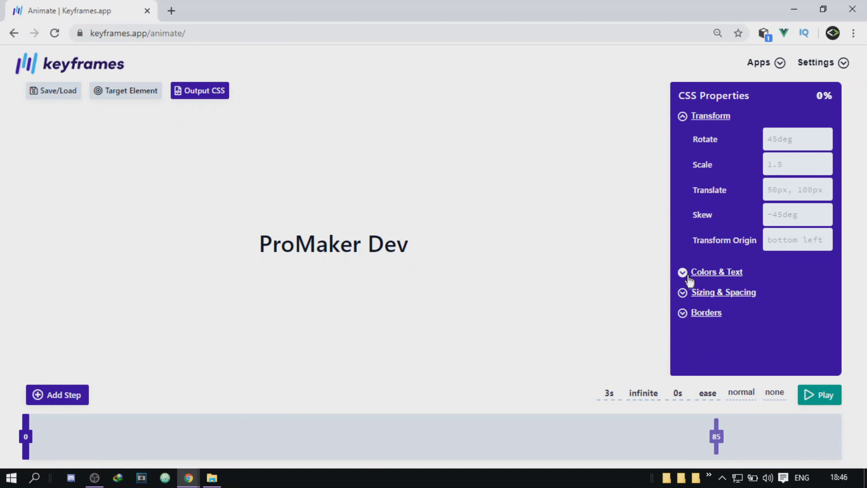
pyautogui.click(691, 299)
pyautogui.click(693, 304)
pyautogui.click(697, 281)
pyautogui.click(790, 321)
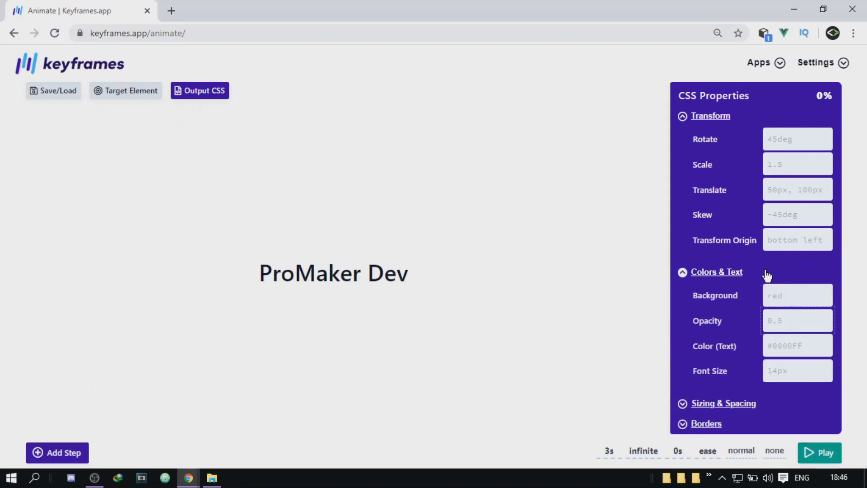
pyautogui.write('0')
pyautogui.scroll(-2, 652, 245)
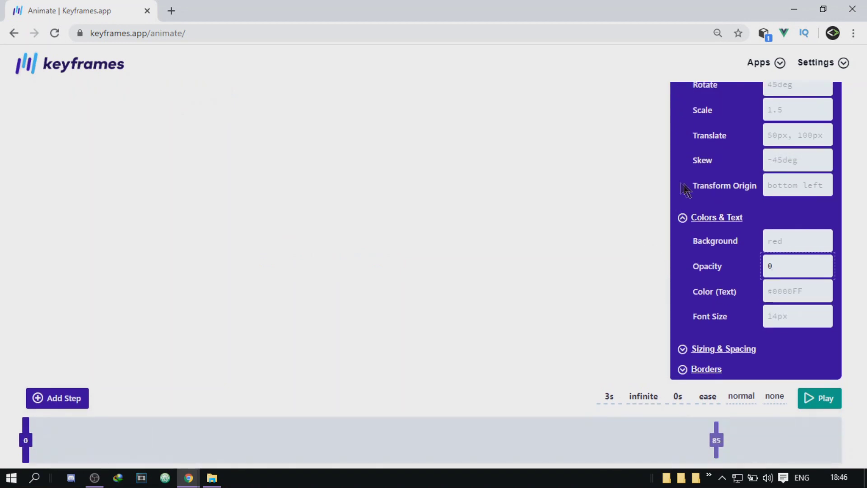
# Set the 85% step's opacity to 1.
pyautogui.click(716, 440)
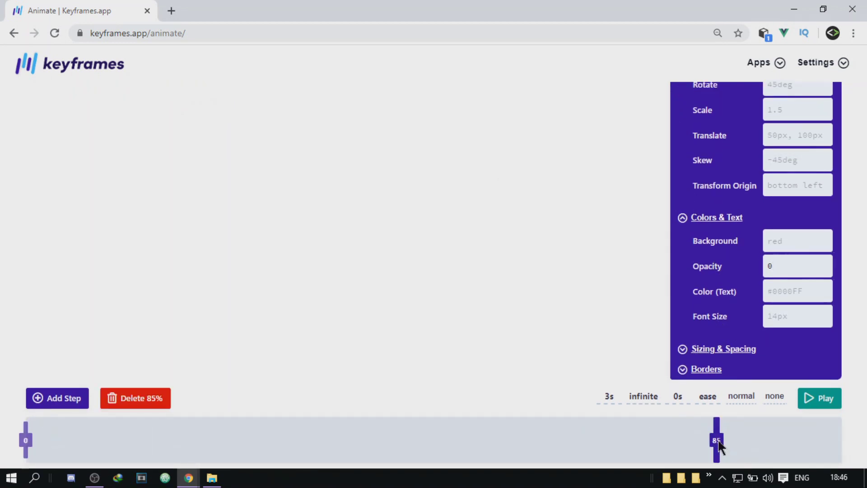
pyautogui.scroll(1, 789, 347)
pyautogui.doubleClick(769, 319)
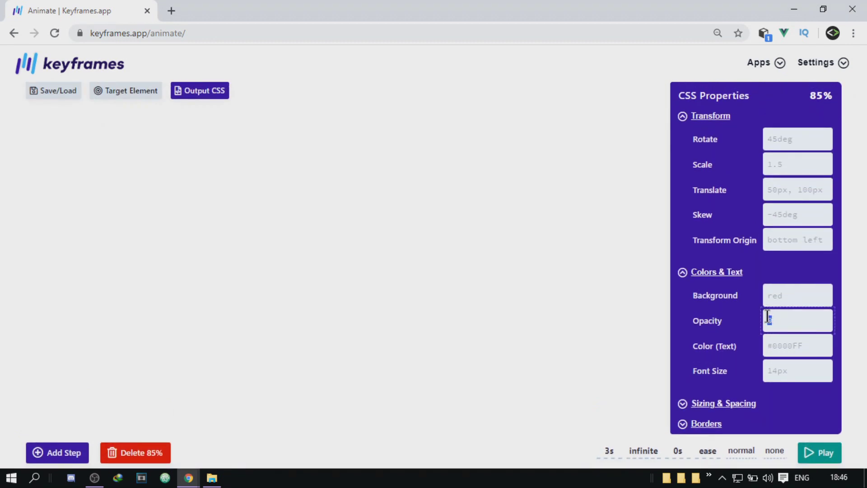
pyautogui.write('1')
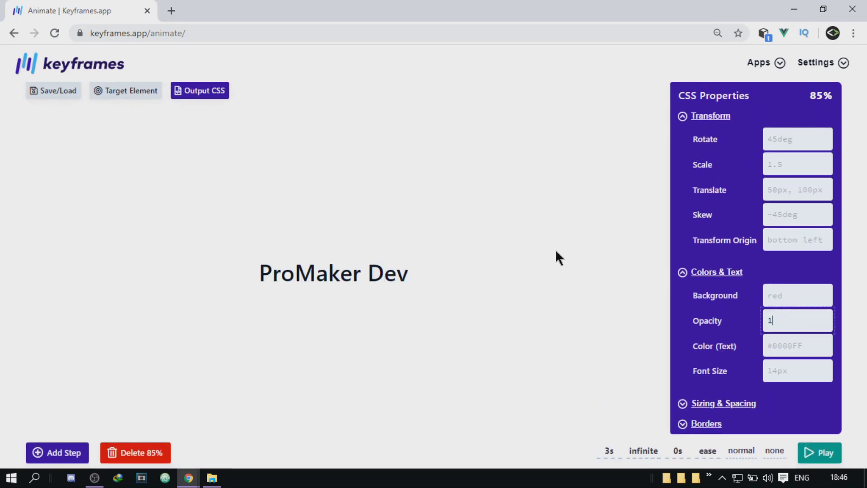
pyautogui.scroll(-1, 709, 407)
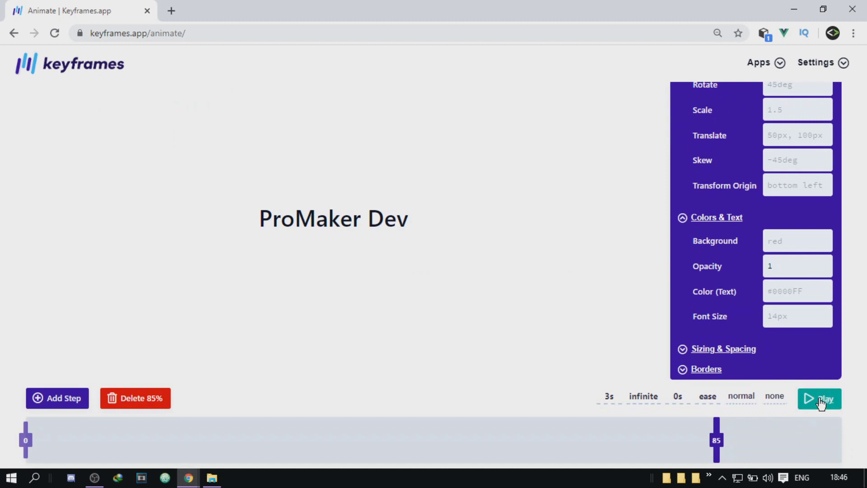
# Play the fade-in preview and expand the Borders and Sizing & Spacing properties.
pyautogui.click(823, 401)
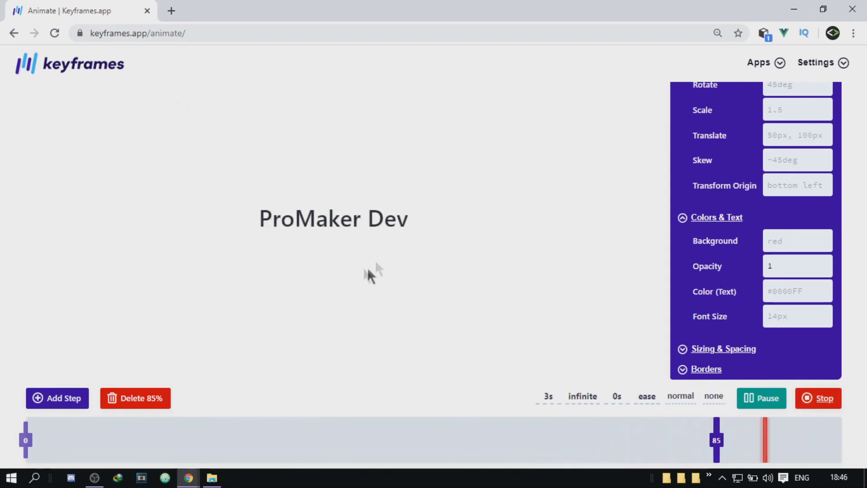
pyautogui.scroll(1, 712, 282)
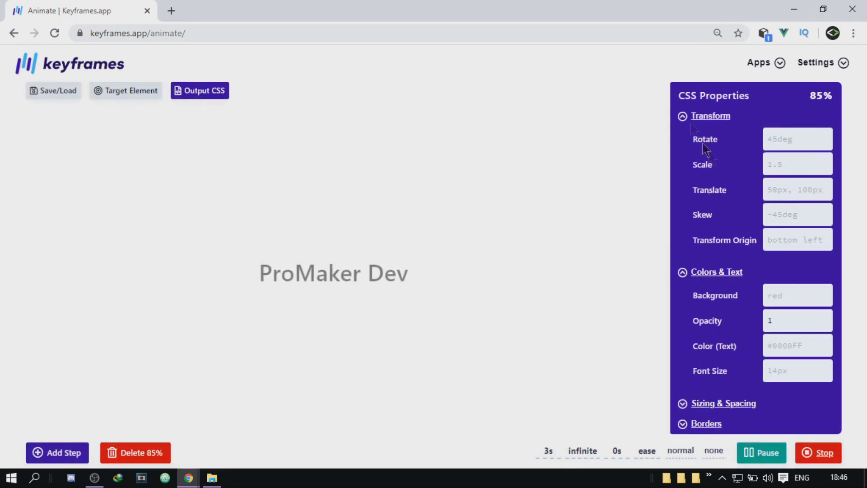
pyautogui.scroll(-1, 730, 197)
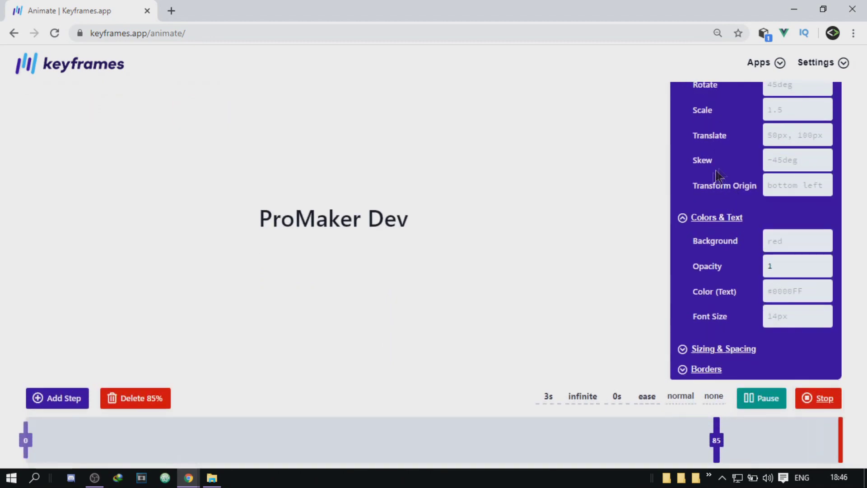
pyautogui.click(705, 368)
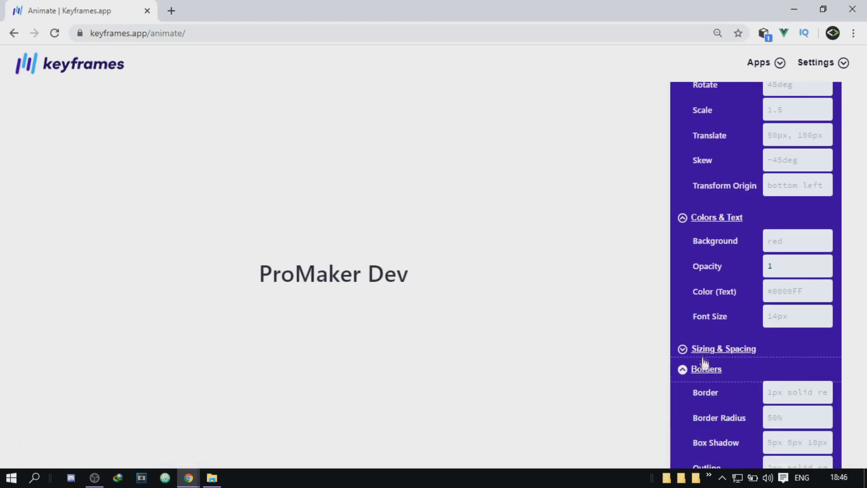
pyautogui.scroll(-2, 710, 333)
pyautogui.click(718, 238)
pyautogui.scroll(5, 747, 305)
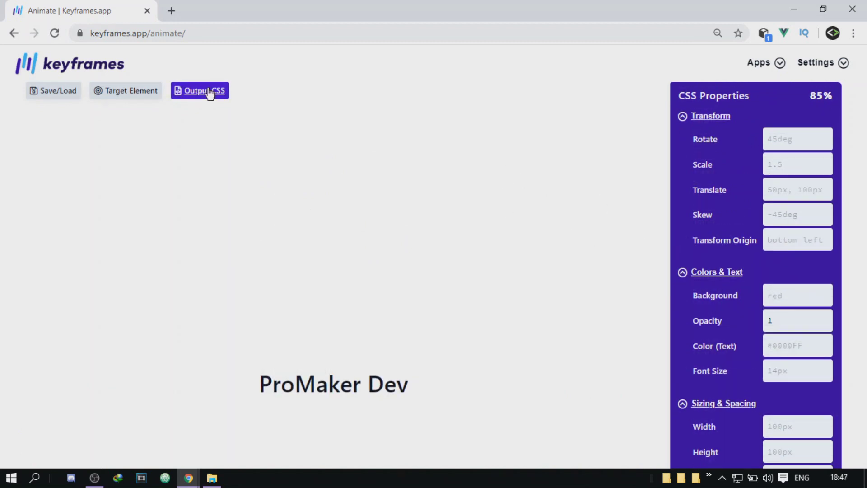
# Show the generated keyframes CSS and copy it to the clipboard.
pyautogui.click(204, 91)
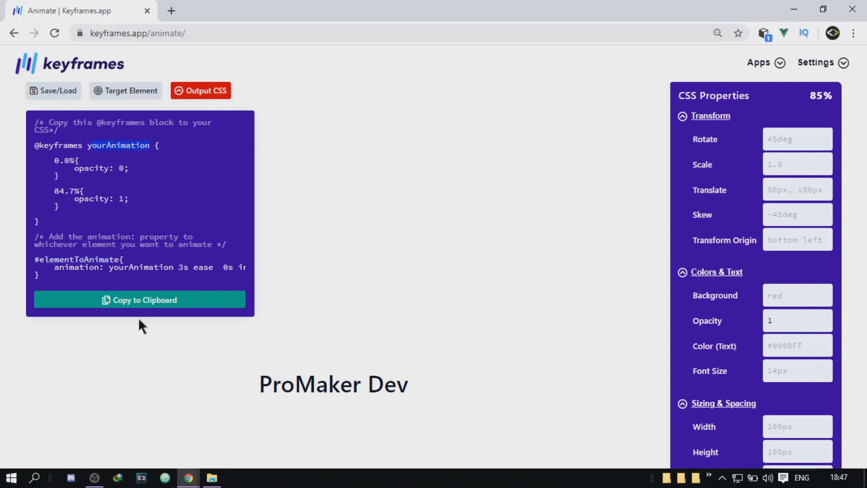
pyautogui.click(135, 302)
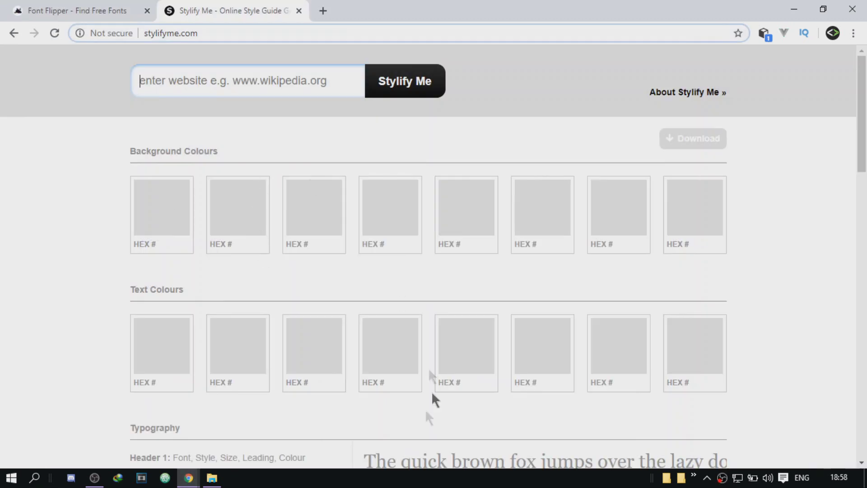
pyautogui.scroll(-3, 270, 215)
pyautogui.scroll(3, 316, 294)
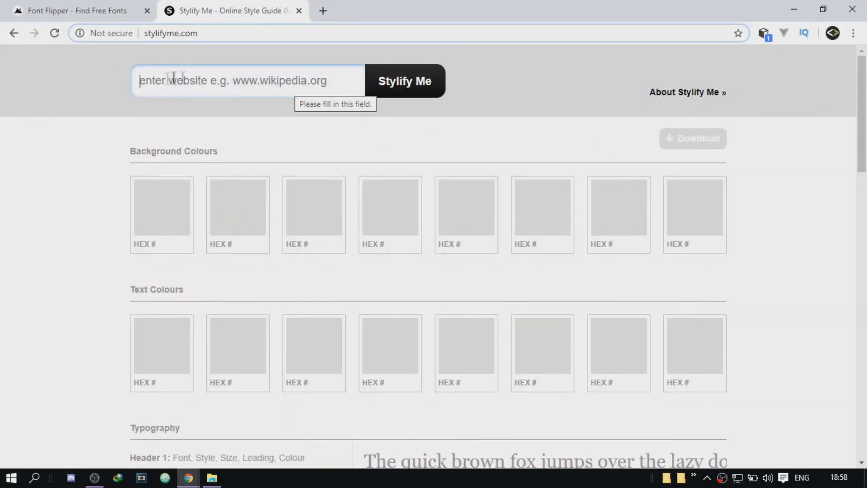
pyautogui.click(141, 9)
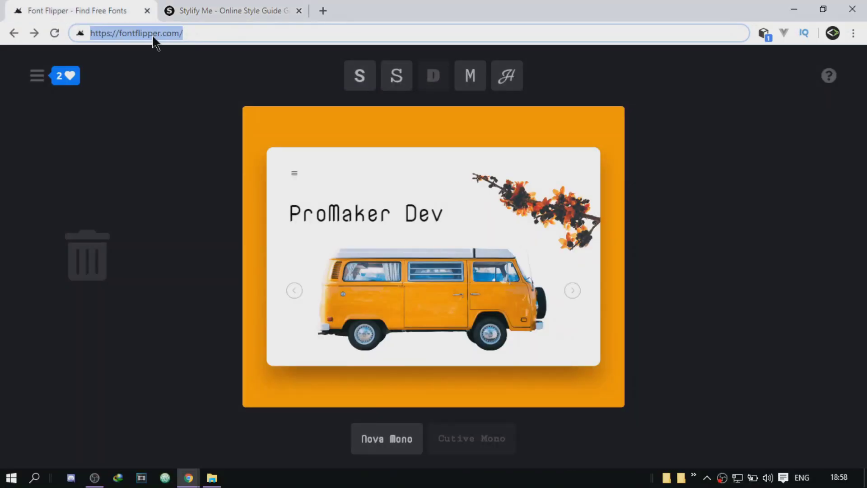
pyautogui.hotkey('ctrl', 'Tab')
pyautogui.click(190, 81)
pyautogui.hotkey('ctrl', 'v')
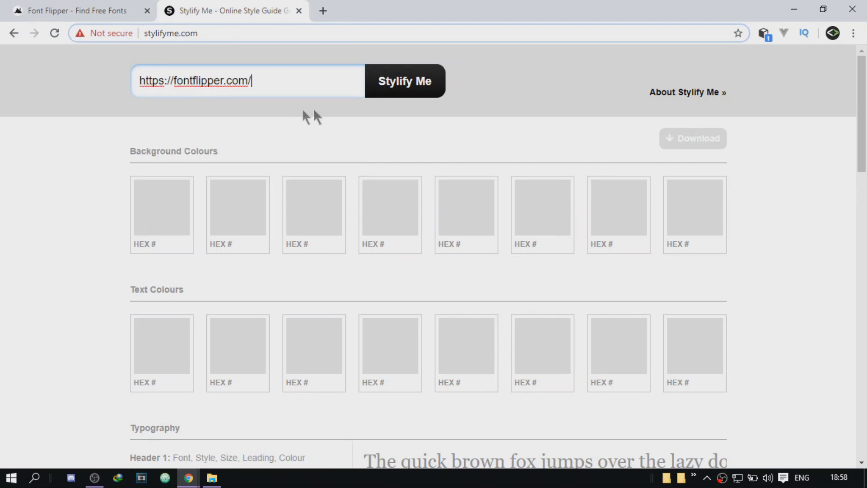
# Run Stylify Me on fontflipper.com and review its colours, typography, image dimensions and homepage preview.
pyautogui.click(403, 91)
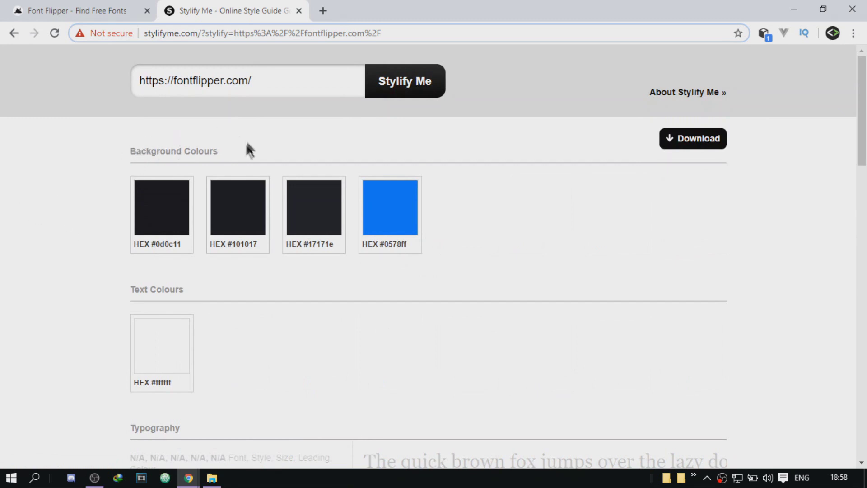
pyautogui.scroll(-1, 326, 145)
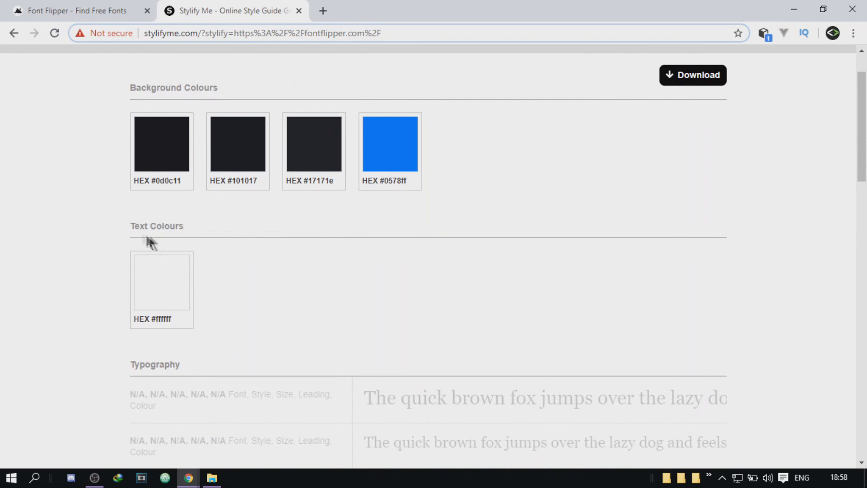
pyautogui.scroll(-5, 154, 268)
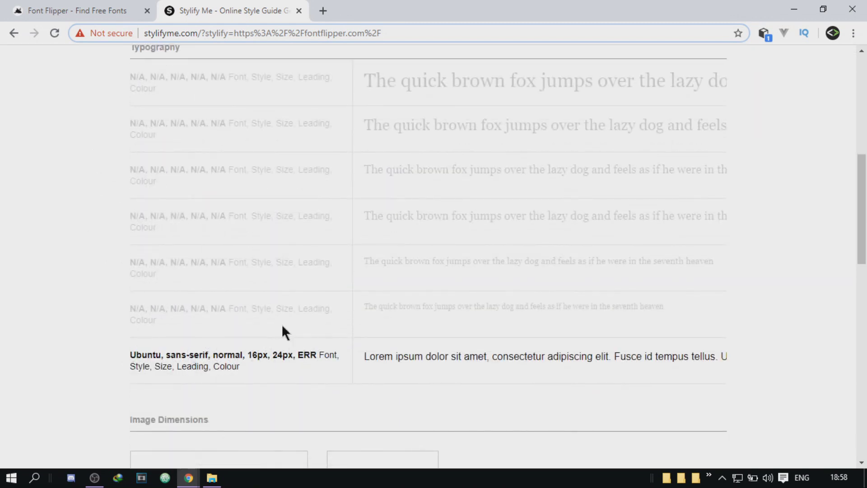
pyautogui.scroll(-4, 171, 151)
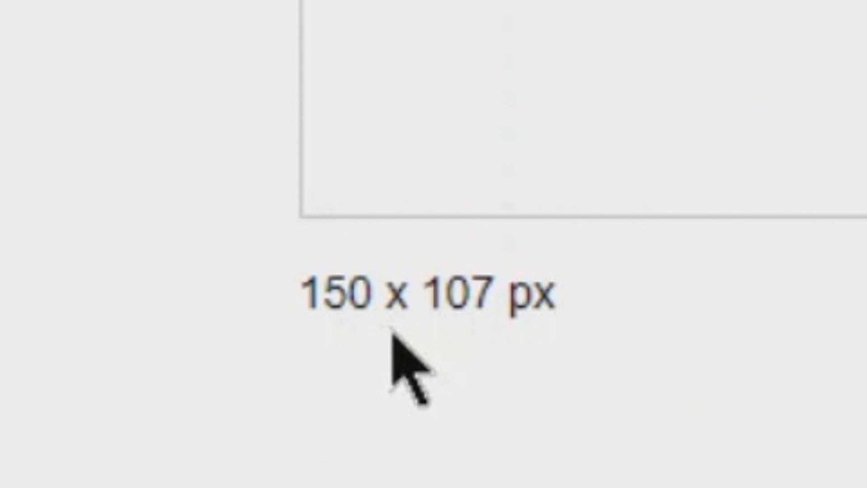
pyautogui.scroll(-7, 205, 342)
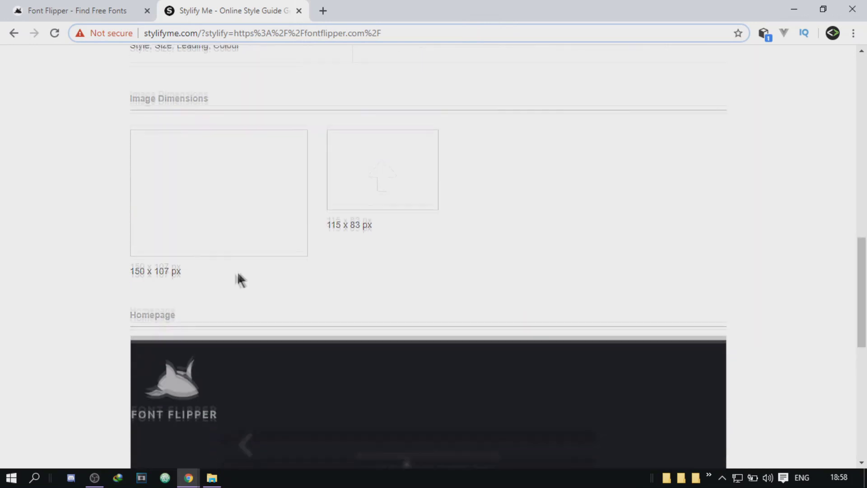
pyautogui.scroll(4, 207, 306)
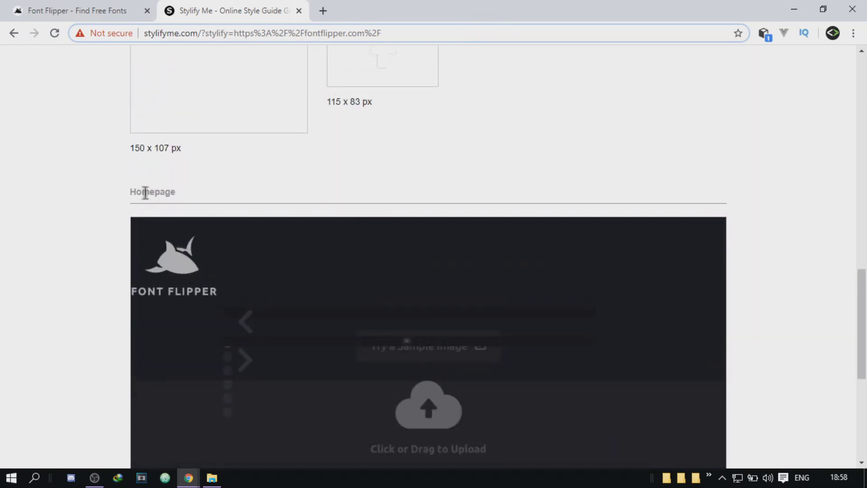
pyautogui.moveTo(145, 193); pyautogui.dragTo(166, 193)
pyautogui.click(190, 193)
pyautogui.scroll(-5, 202, 202)
pyautogui.scroll(4, 198, 281)
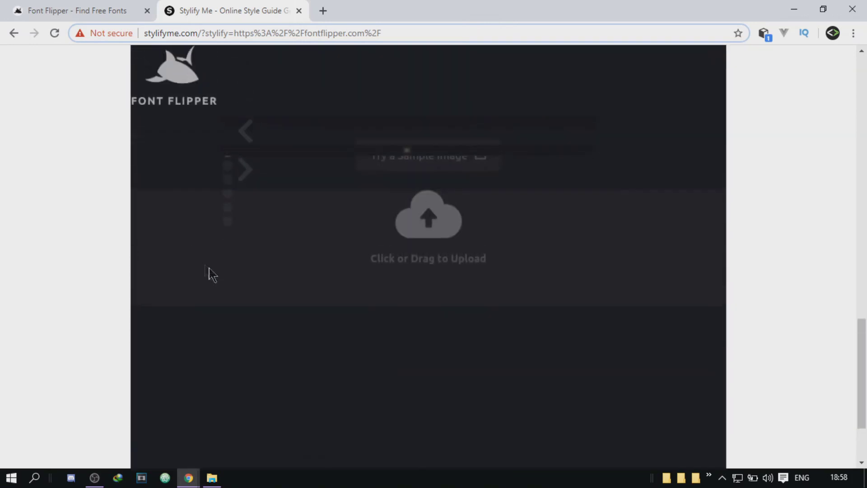
pyautogui.scroll(-4, 215, 296)
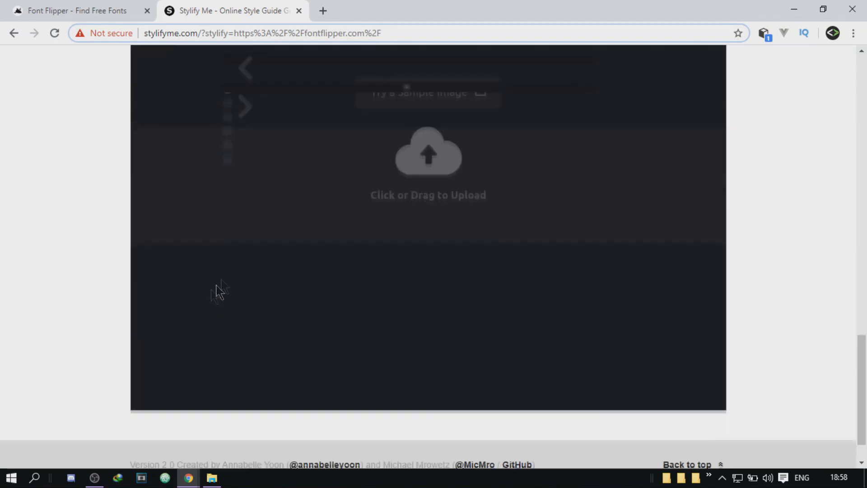
pyautogui.scroll(-3, 124, 252)
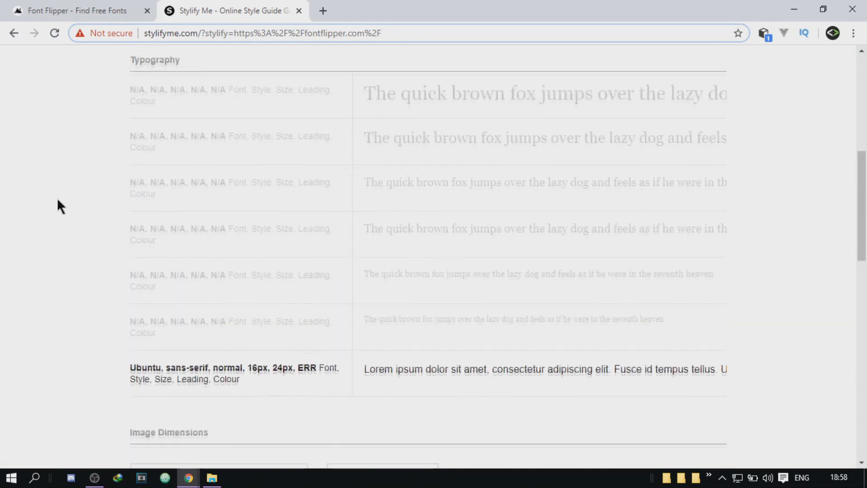
pyautogui.scroll(8, 57, 197)
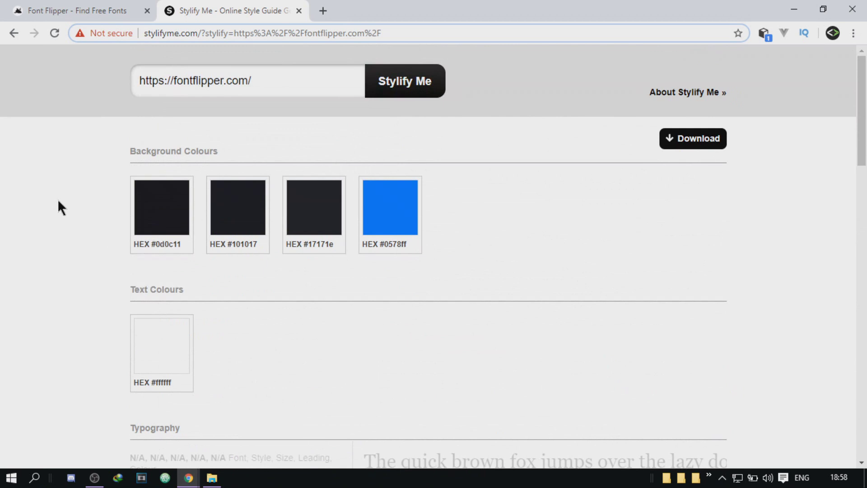
# Download the report as stylify-me fontflipper.com_.pdf into Downloads\Documents with Internet Download Manager.
pyautogui.click(685, 147)
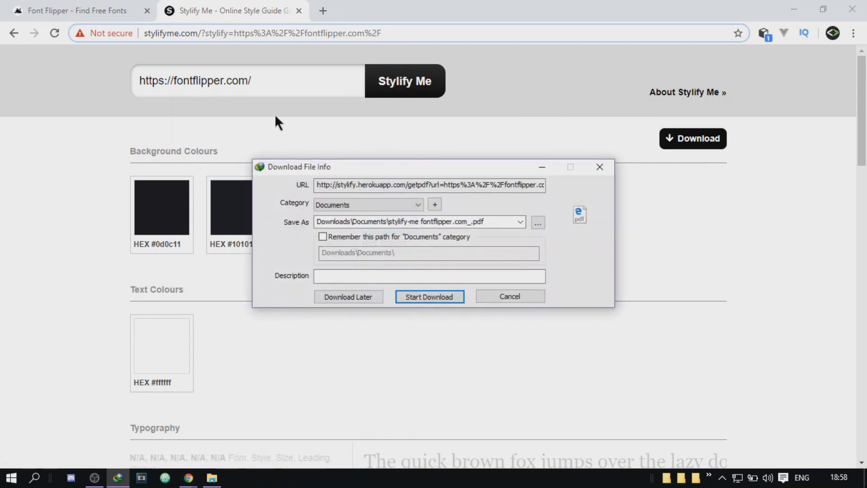
pyautogui.click(410, 295)
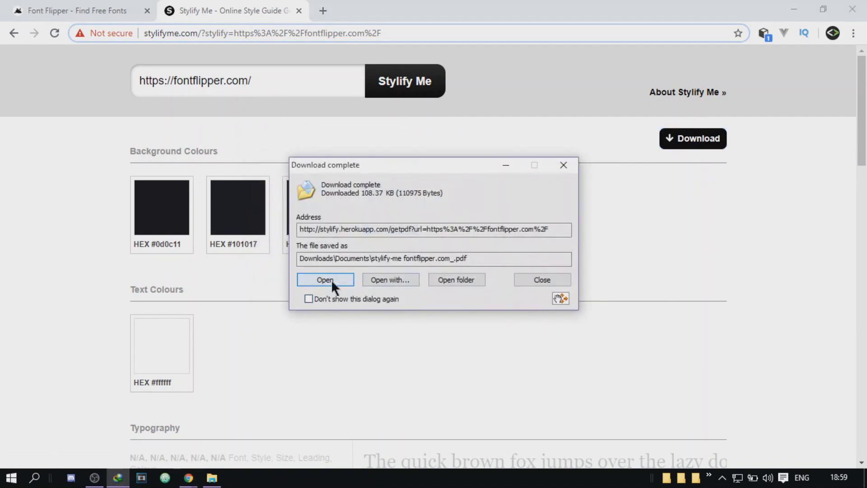